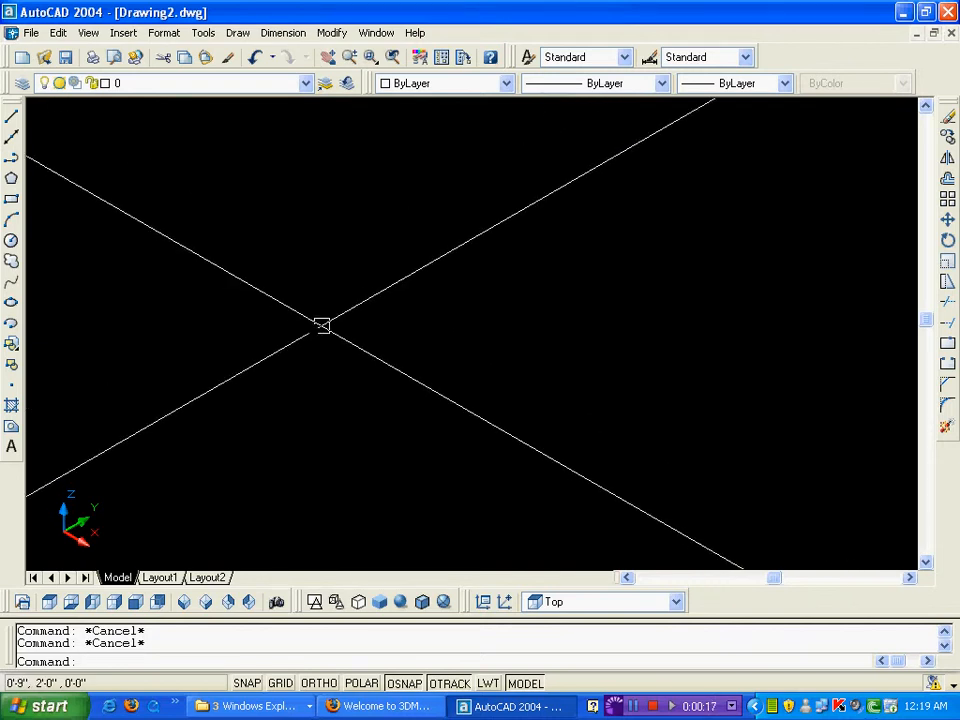
Switch to the top view and draw a vertical rectangle by picking two opposite corners.
left_click(50, 602)
type("rec")
key("Return")
left_click(332, 278)
left_click(439, 424)
key("Escape")
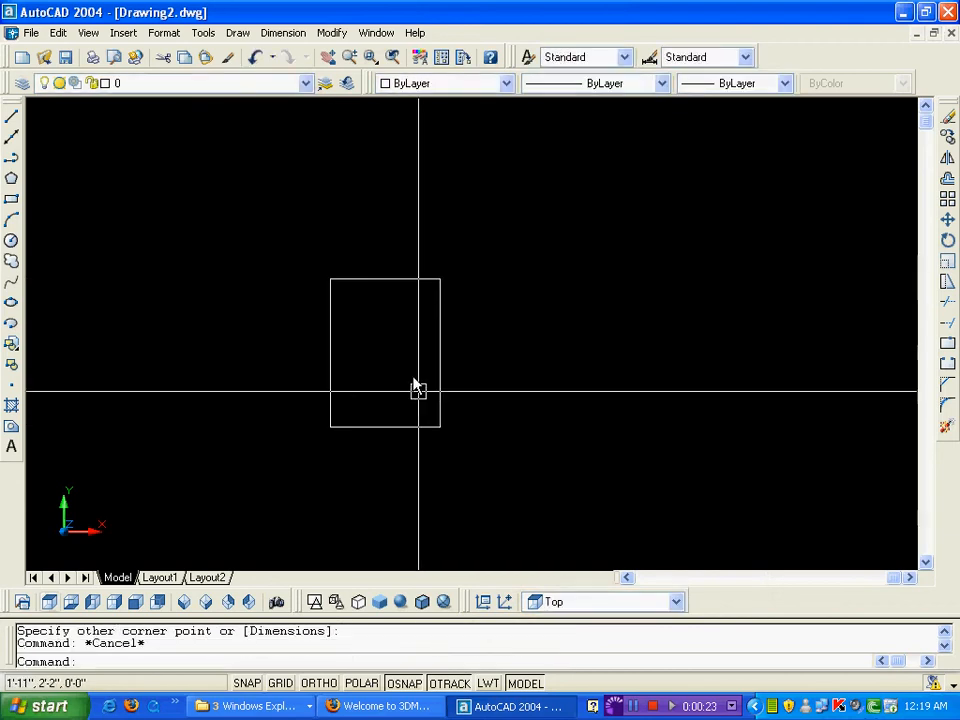
Draw a small circle centred inside the rectangle, well clear of its edges.
scroll(410, 367, "up", 2)
scroll(376, 350, "down", 2)
scroll(372, 340, "up", 2)
type("c")
key("Return")
left_click(374, 346)
left_click(377, 373)
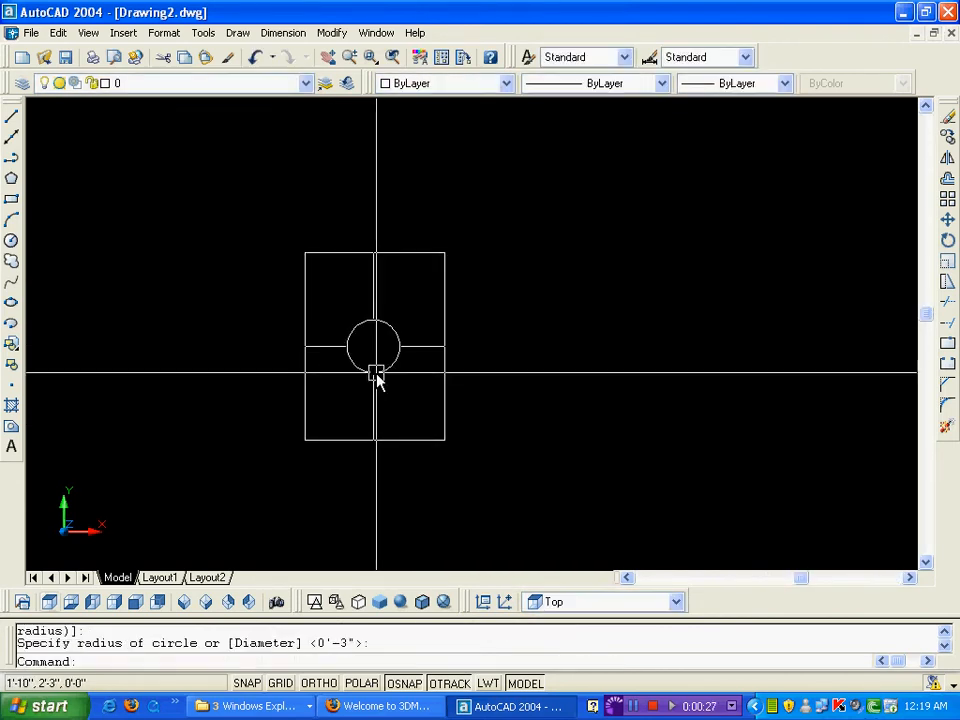
scroll(392, 375, "up", 2)
scroll(418, 364, "down", 4)
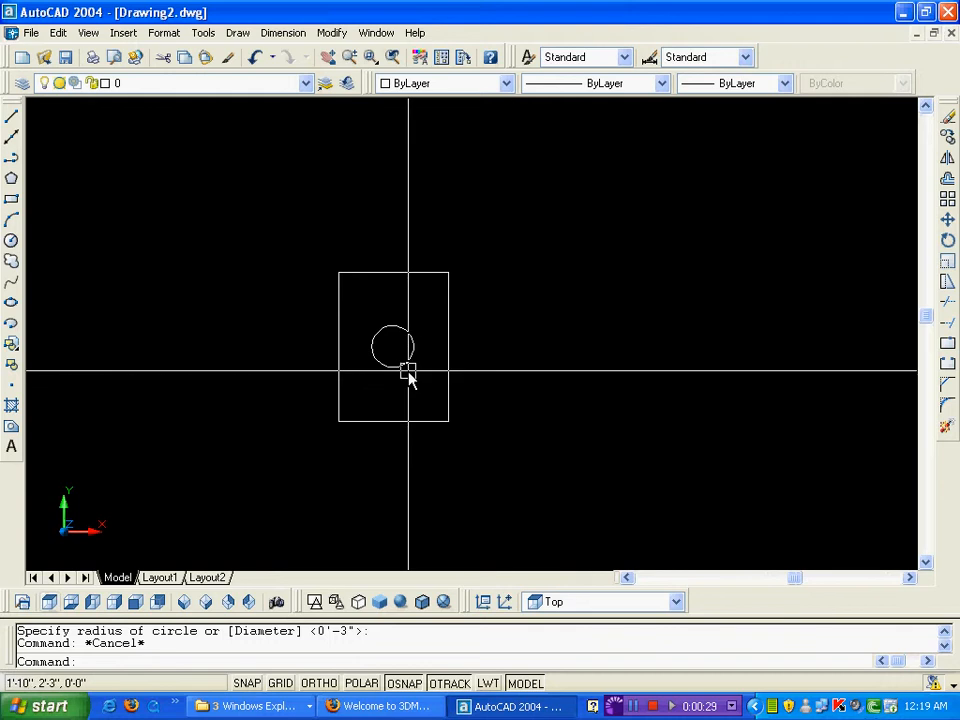
Switch to the southwest isometric view and extrude the rectangle to a height of 1' with a taper angle of 0.
scroll(410, 366, "up", 2)
type("ex")
key("Escape")
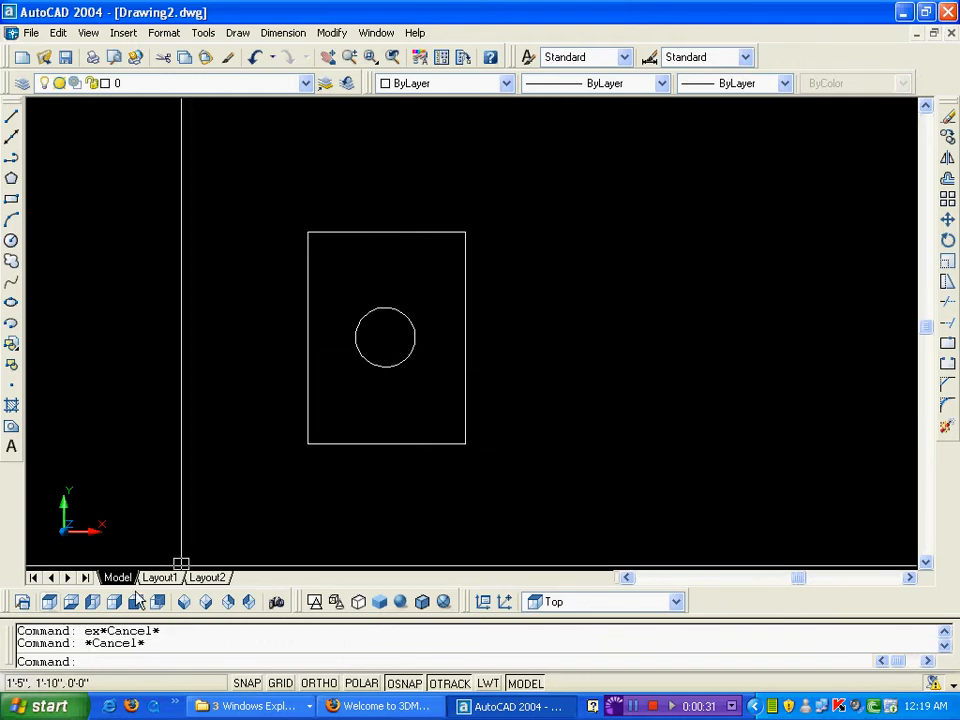
left_click(186, 600)
scroll(503, 386, "down", 2)
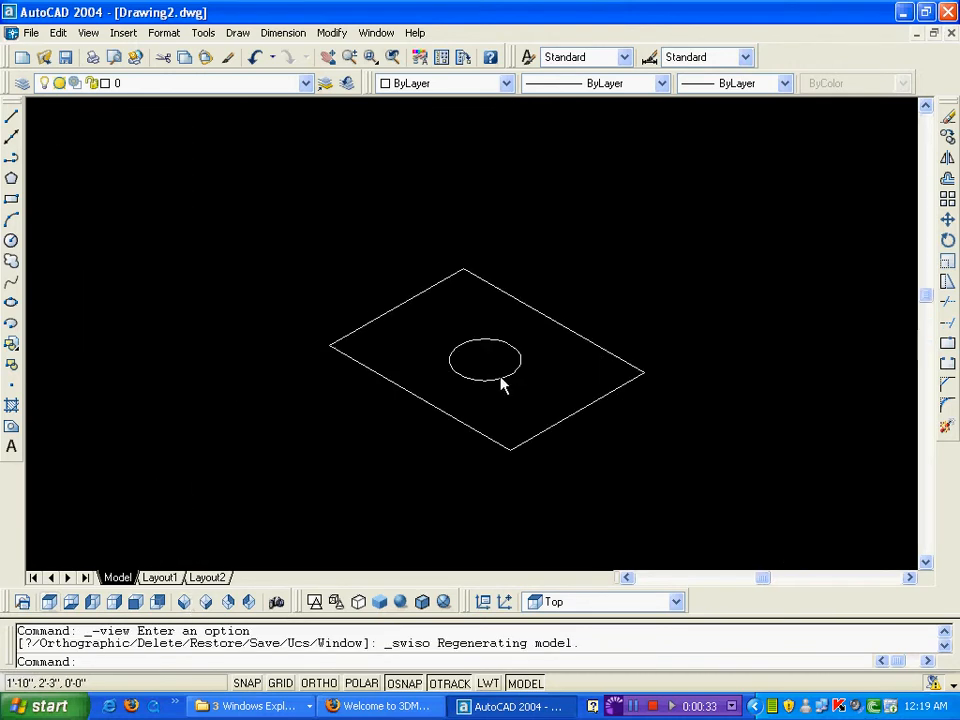
type("ext")
key("Return")
left_click(555, 423)
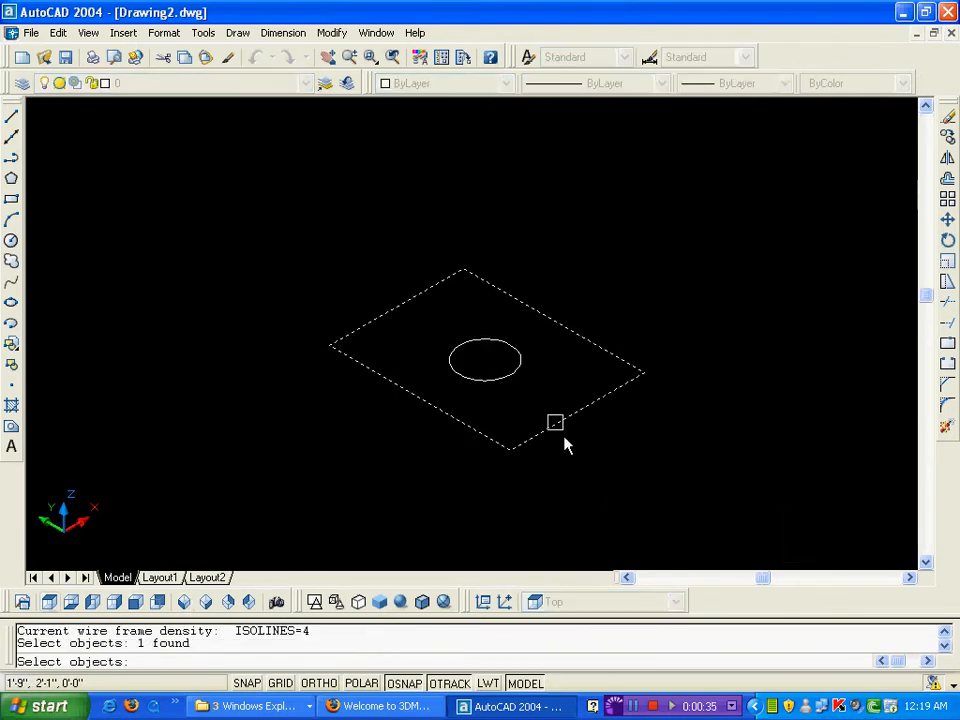
key("Return")
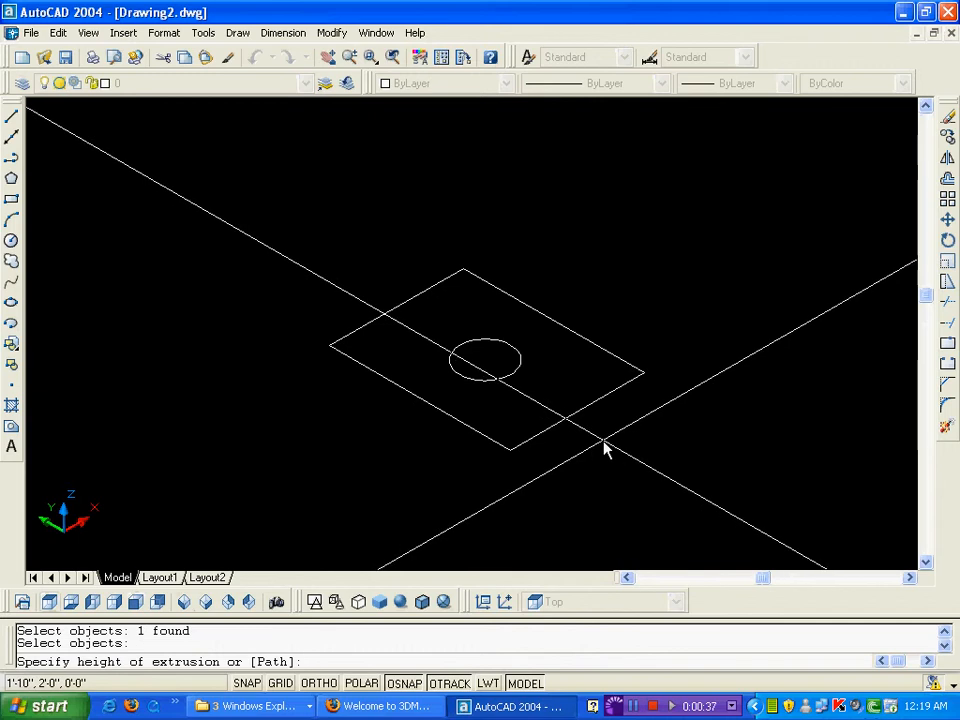
key("Return")
key("Return")
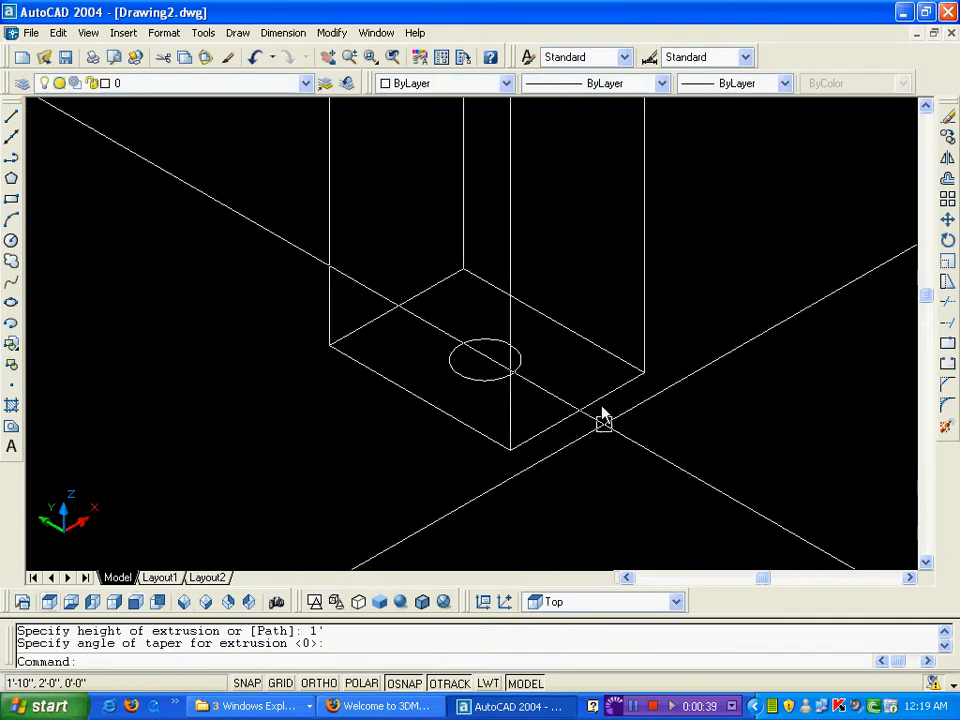
Zoom to the drawing extents and examine the extruded box with the circle at its base.
scroll(600, 411, "down", 3)
middle_click_drag(606, 398, 586, 358)
type("z")
key("Return")
type("e")
key("Return")
scroll(585, 360, "down", 3)
scroll(559, 381, "up", 2)
middle_click_drag(589, 350, 529, 424)
scroll(543, 400, "up", 3)
scroll(546, 394, "down", 4)
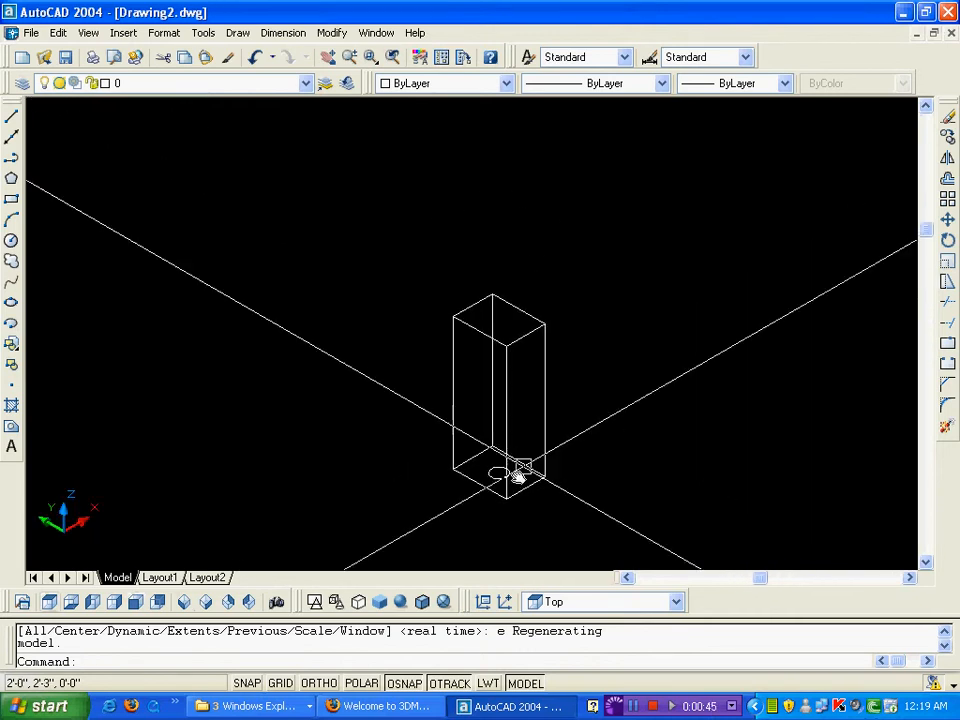
scroll(497, 476, "up", 3)
scroll(495, 471, "down", 4)
scroll(495, 472, "up", 2)
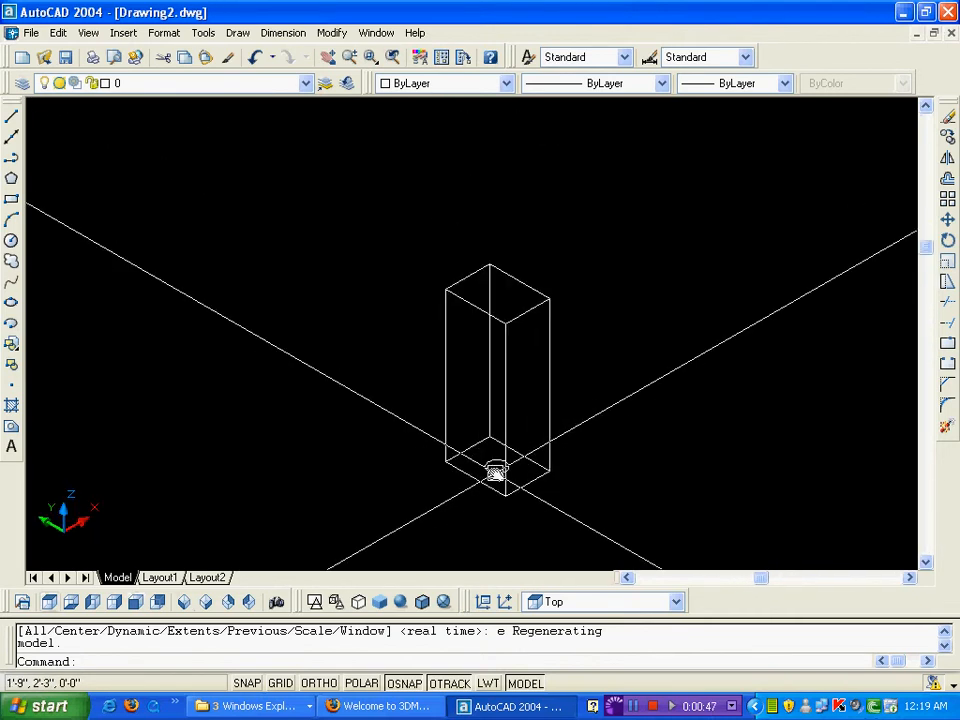
type("m")
key("Return")
scroll(495, 474, "up", 3)
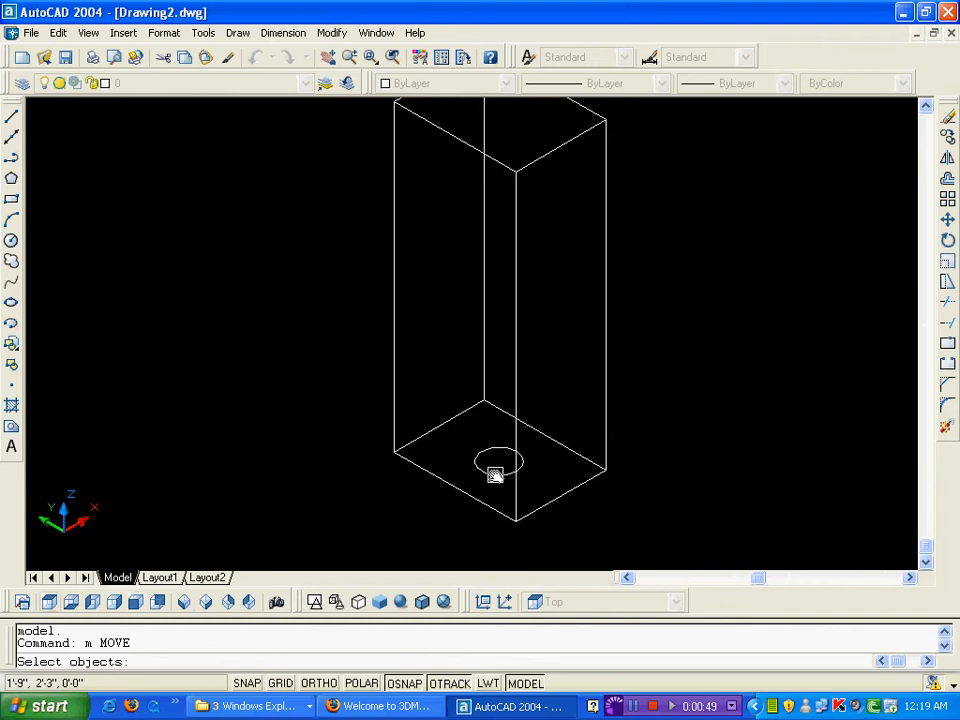
key("Escape")
key("Escape")
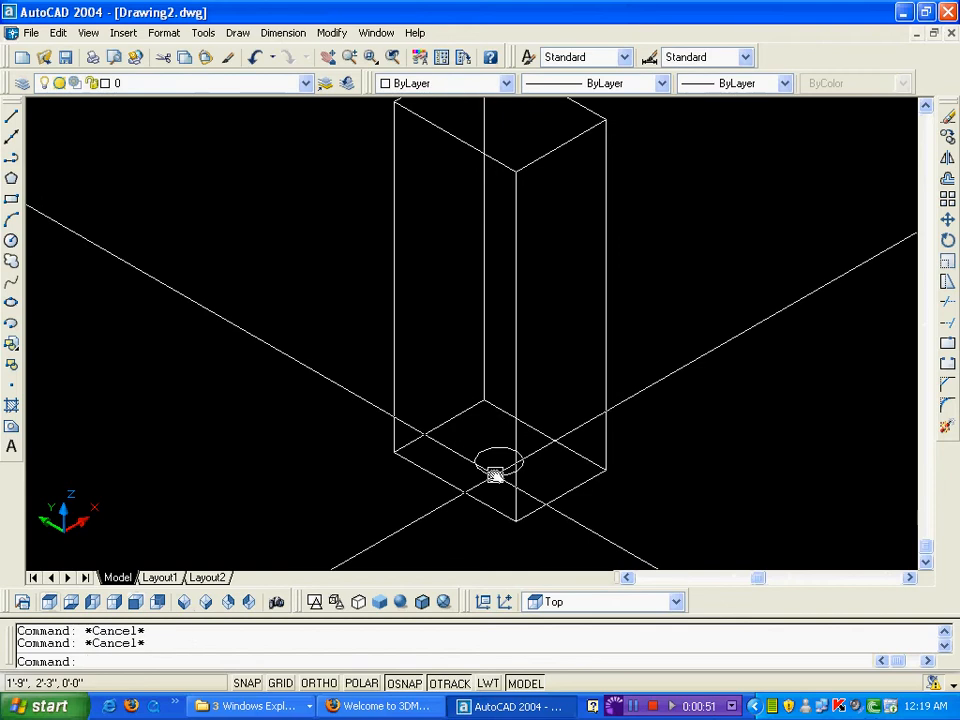
Move the circle straight up onto the box's top face with a relative displacement of @0,0,1'.
key("Return")
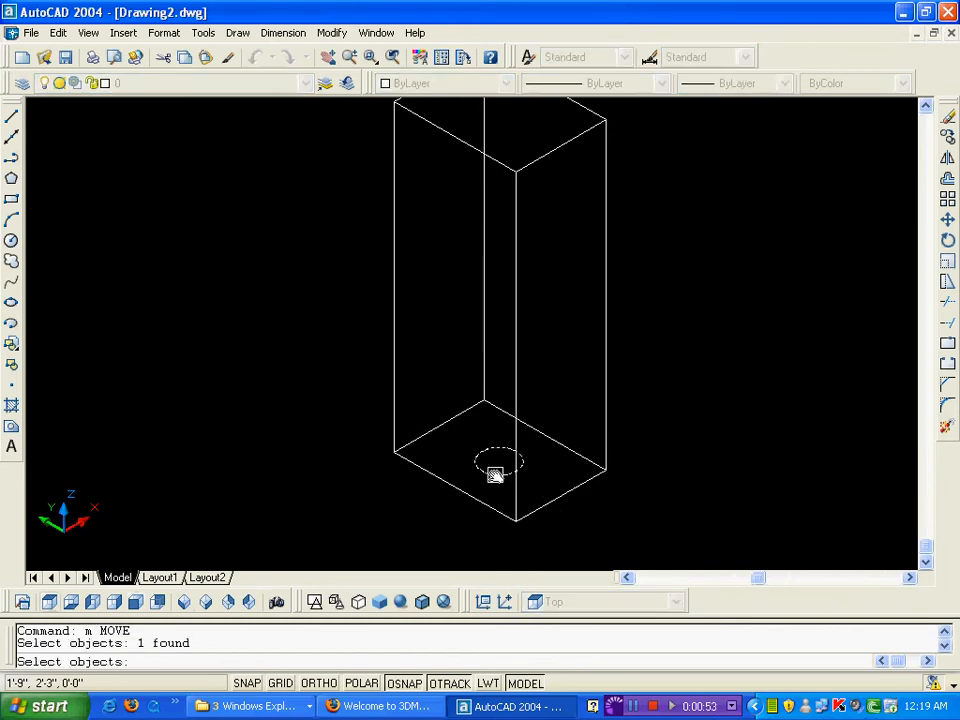
key("Return")
left_click(700, 519)
left_click(665, 405)
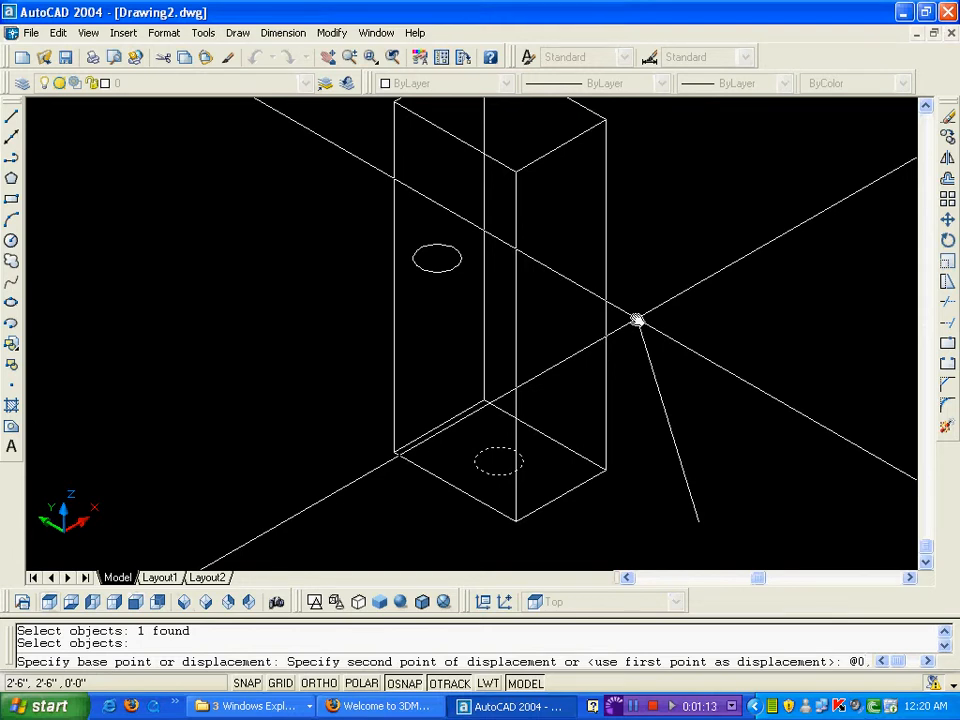
type("0,")
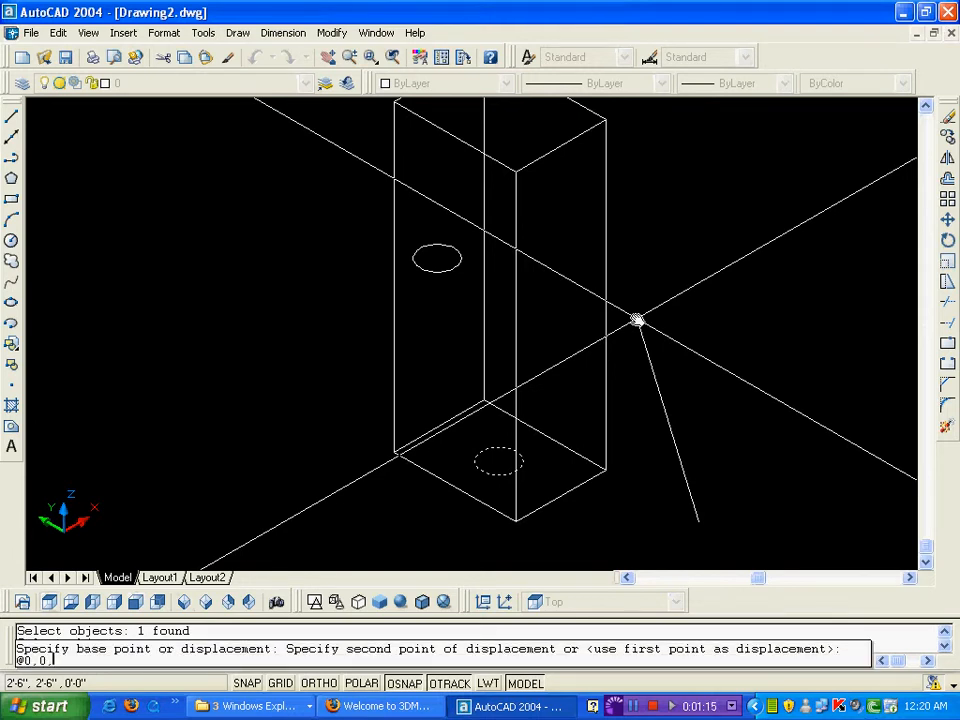
type("1'")
key("Return")
type(",")
scroll(506, 146, "up", 4)
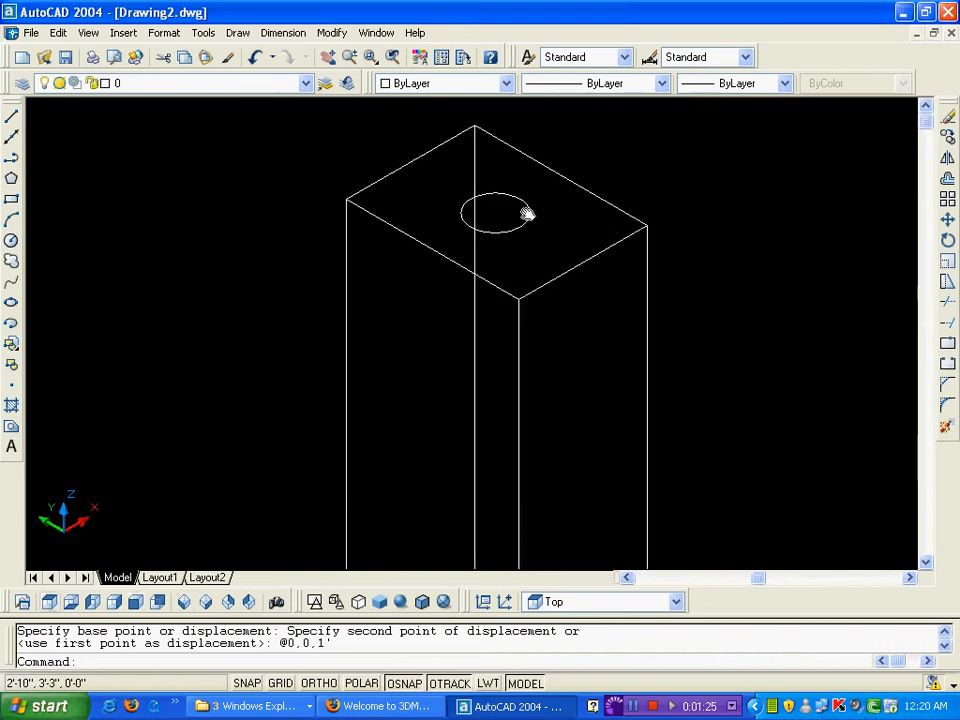
Extrude the circle on the box's top face to a height of 6, accepting the default taper angle.
key("Escape")
scroll(540, 240, "down", 5)
scroll(545, 263, "up", 3)
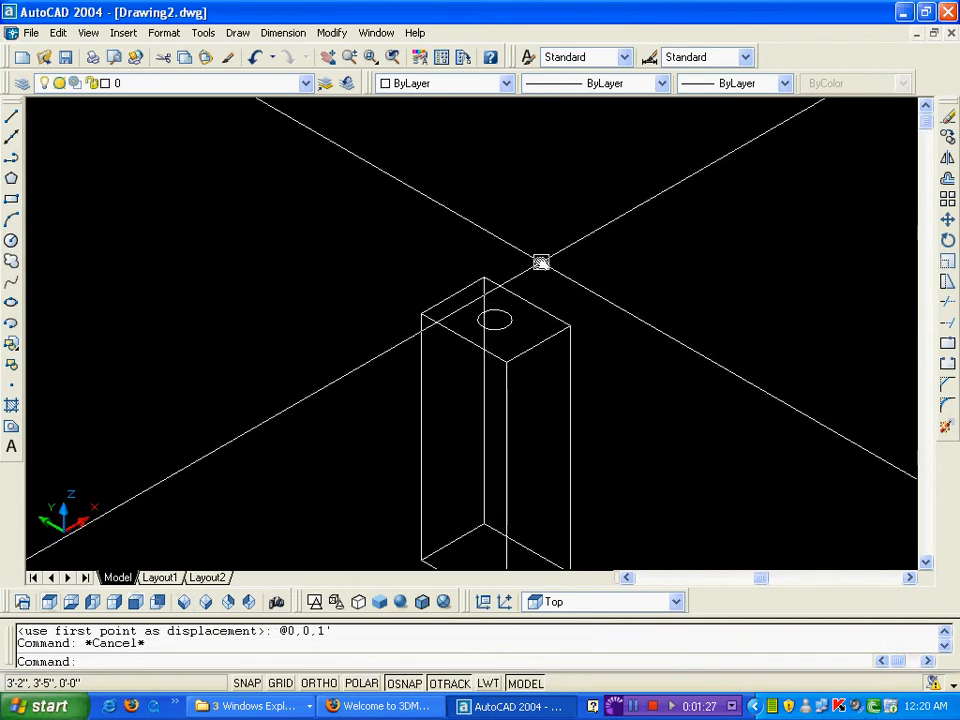
type("ext")
key("Return")
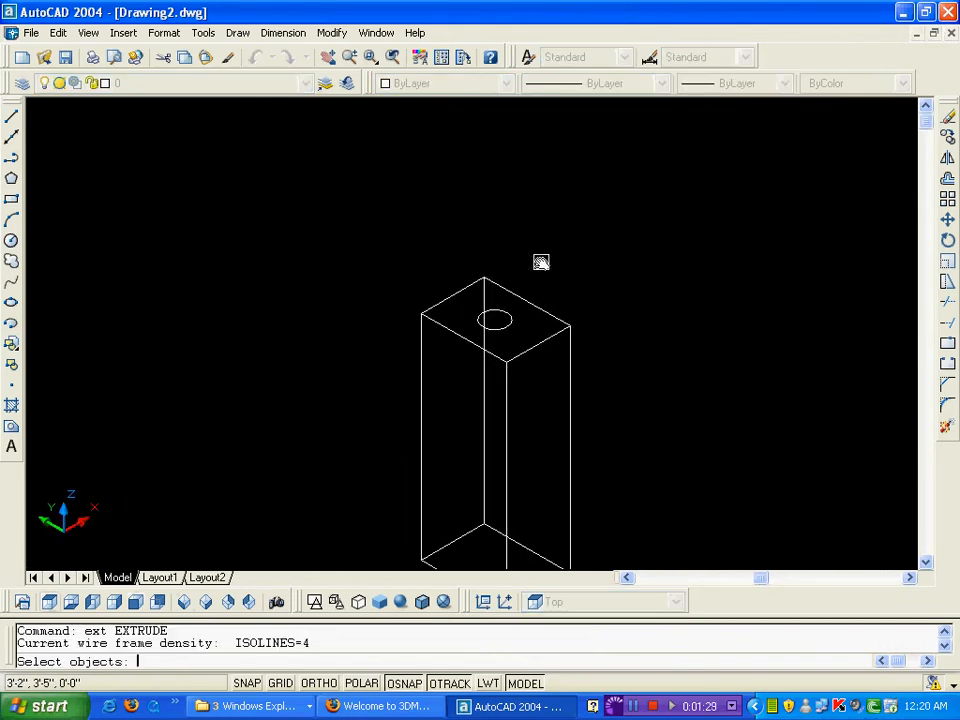
left_click(508, 316)
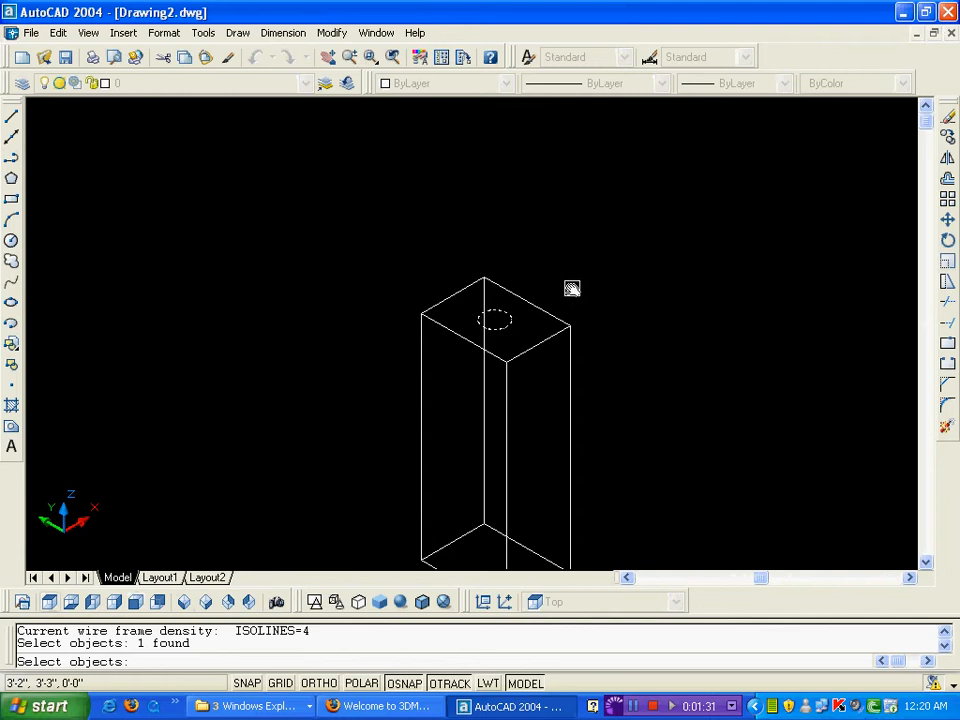
key("Return")
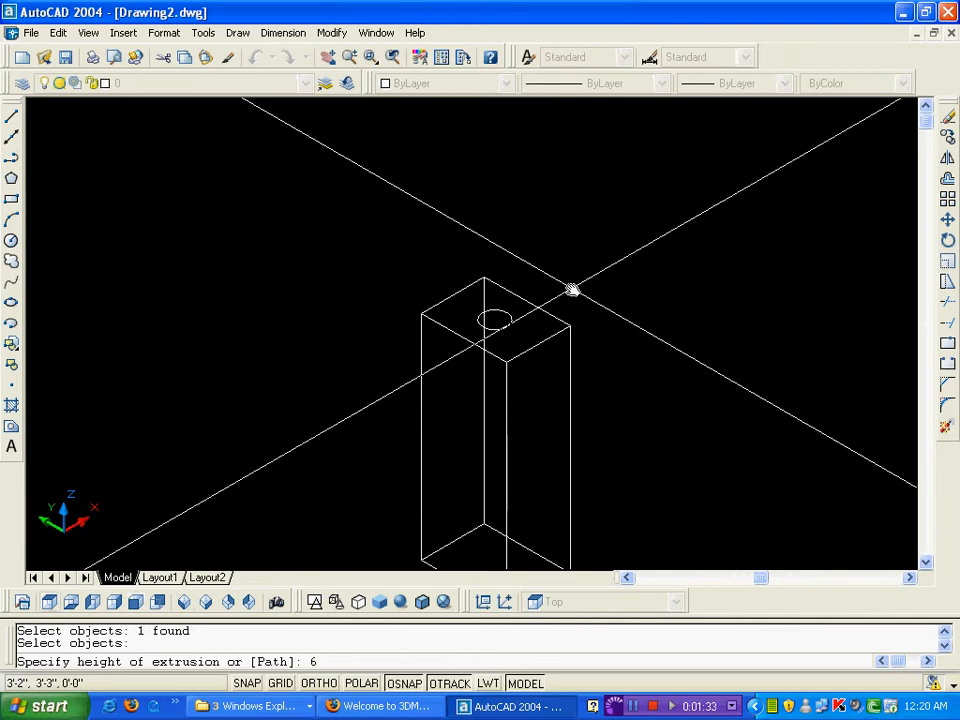
type("6")
key("Return")
key("Return")
key("Escape")
key("Escape")
Apply Gouraud shading to the box and cylinder and inspect the shaded solids.
scroll(544, 285, "down", 3)
scroll(545, 290, "up", 6)
scroll(570, 298, "down", 8)
middle_click_drag(576, 308, 519, 316)
scroll(519, 316, "up", 3)
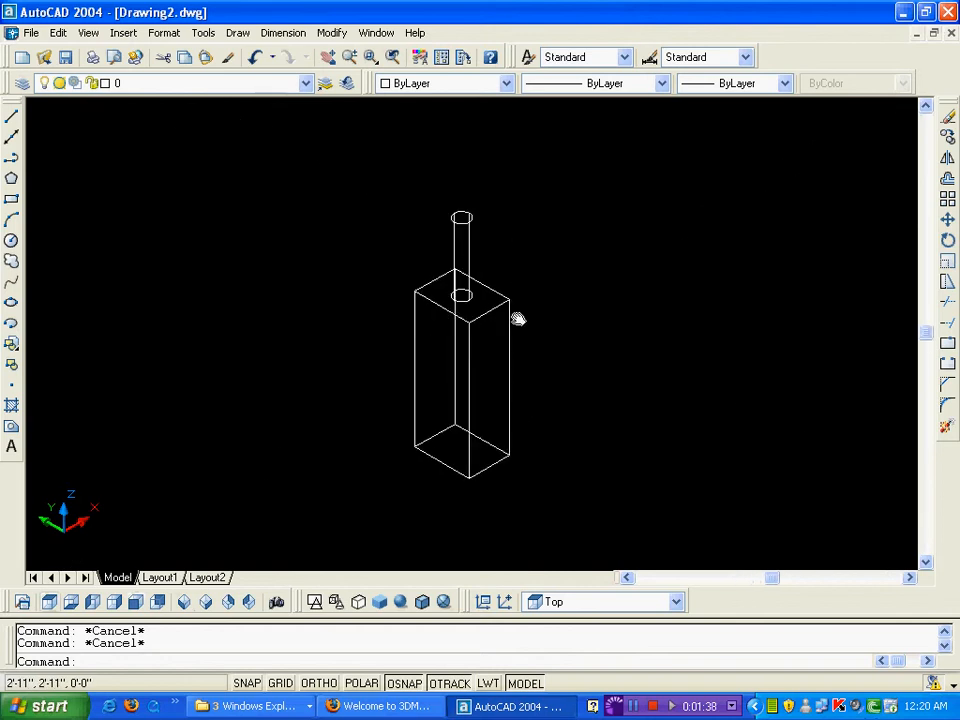
left_click(400, 601)
scroll(462, 300, "up", 4)
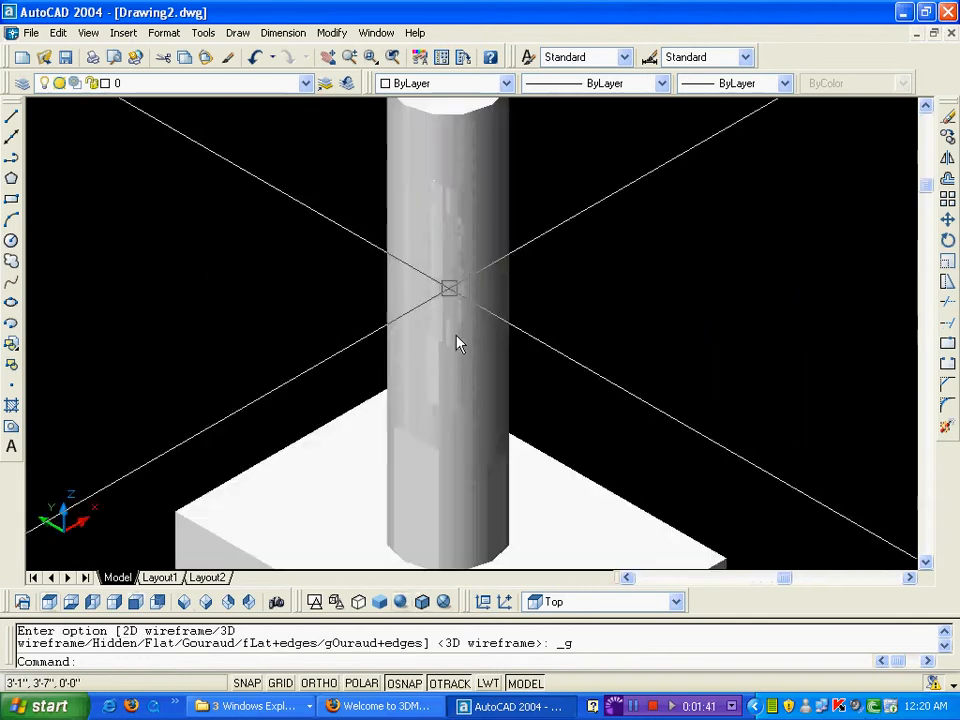
scroll(480, 355, "down", 2)
scroll(519, 374, "down", 3)
middle_click_drag(533, 394, 472, 289)
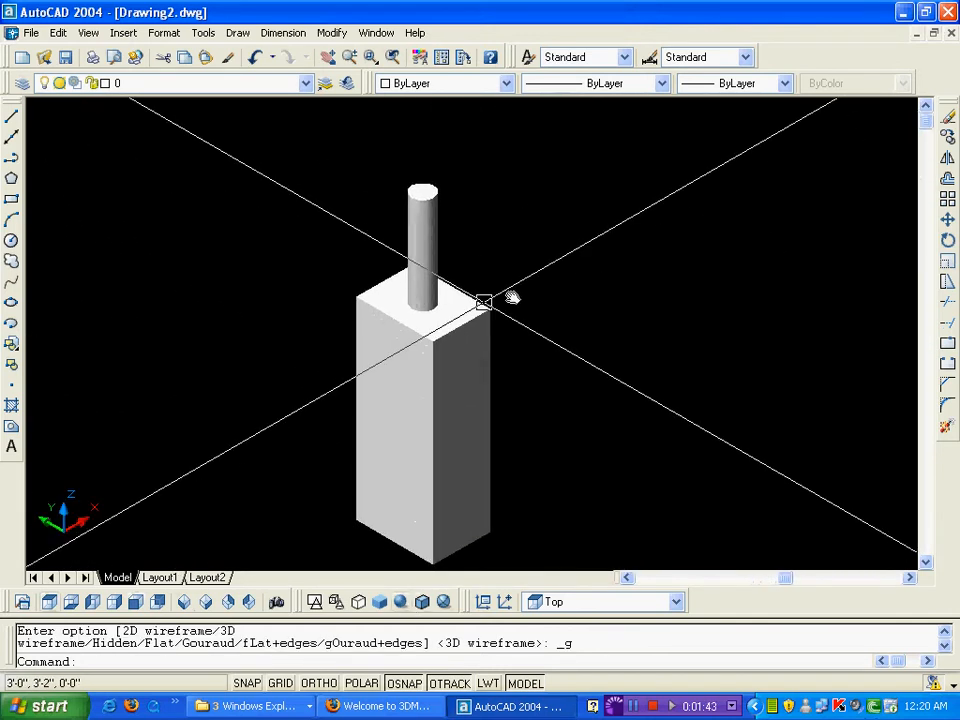
type("m")
key("Return")
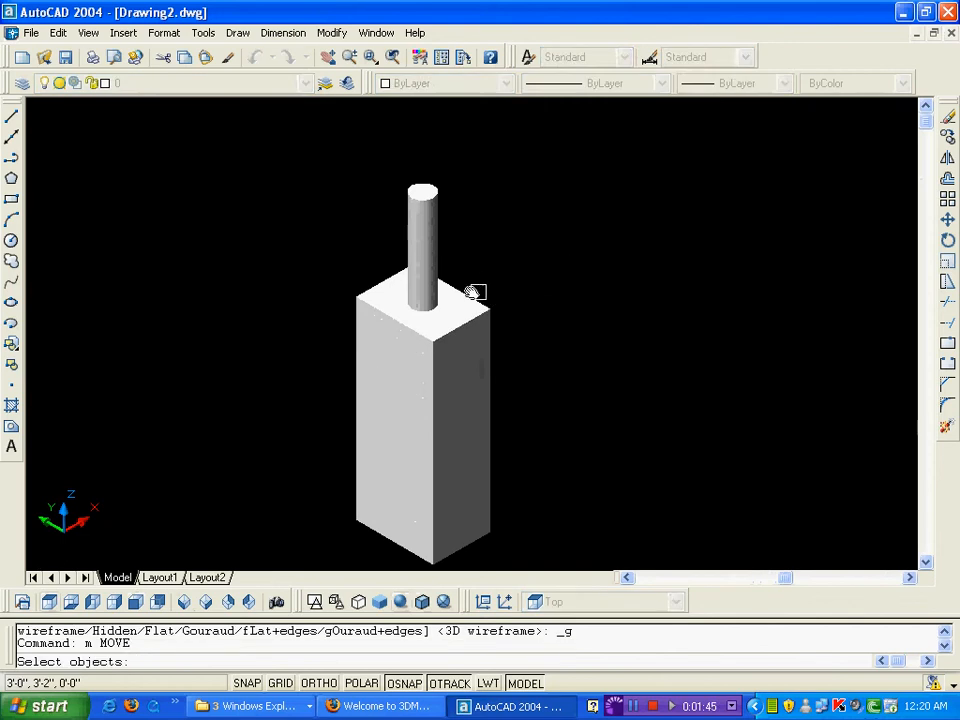
key("Escape")
key("Escape")
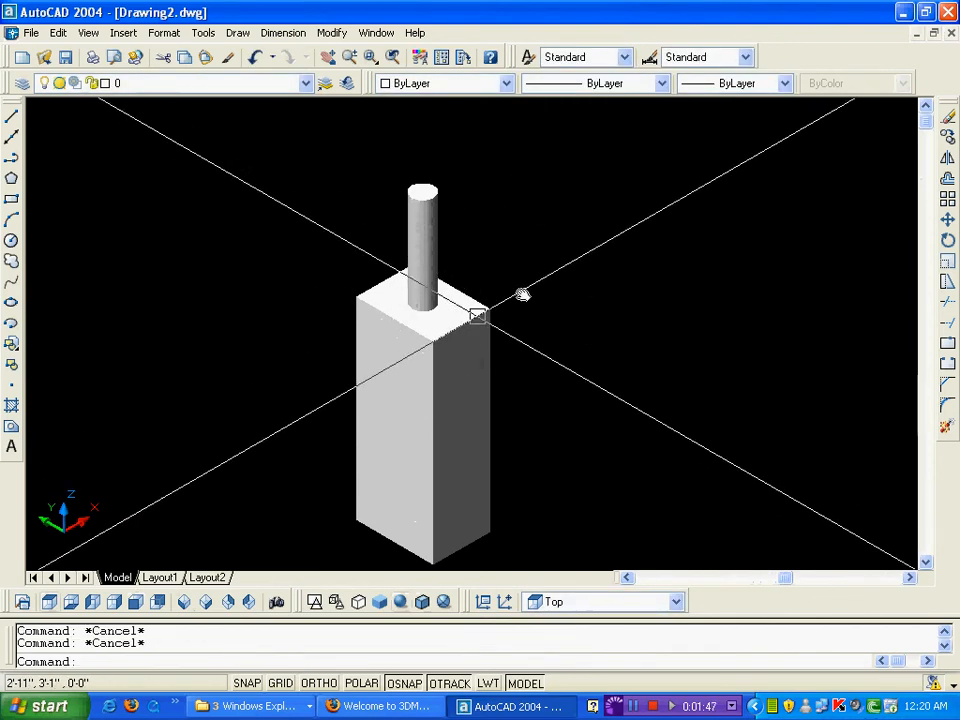
Move the cylinder off the box to a free spot beside it.
type("m")
key("Return")
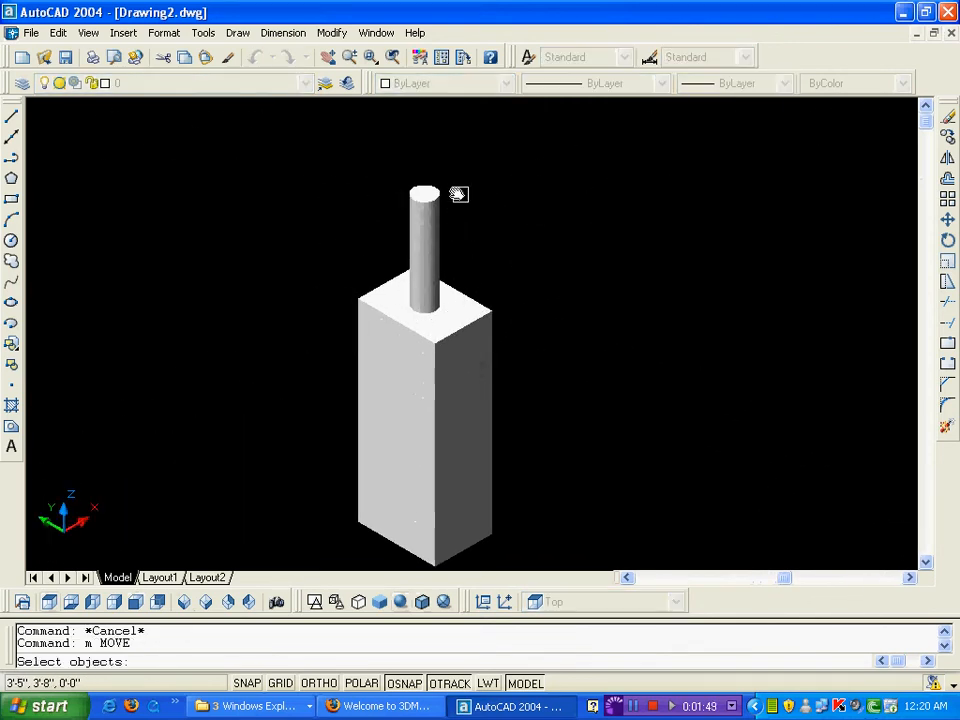
key("Return")
left_click(582, 236)
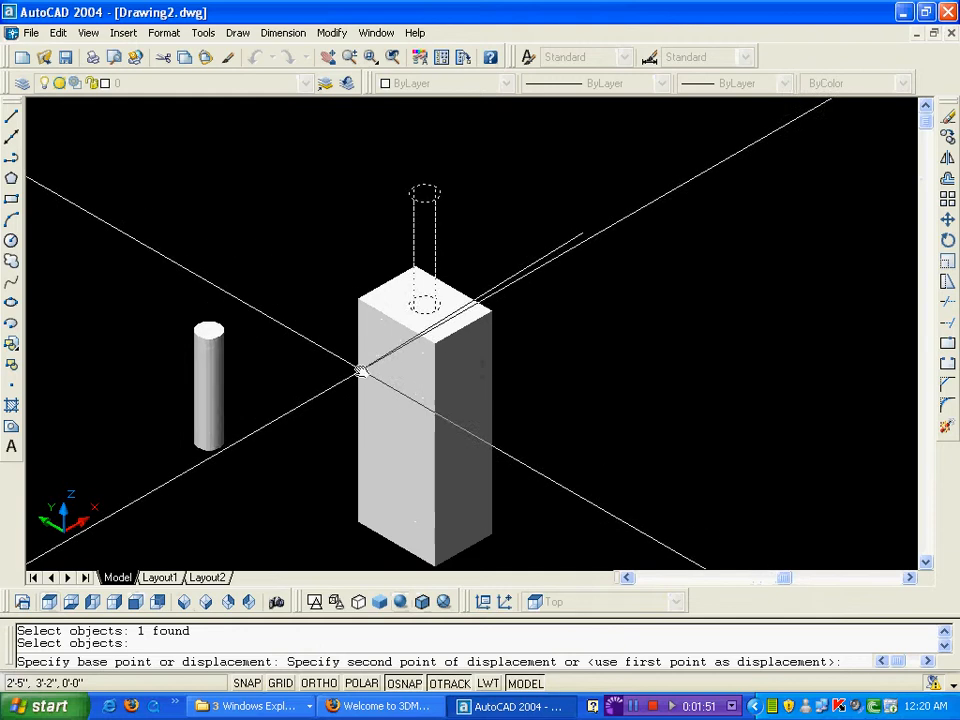
key("Escape")
scroll(332, 373, "down", 3)
scroll(340, 368, "up", 3)
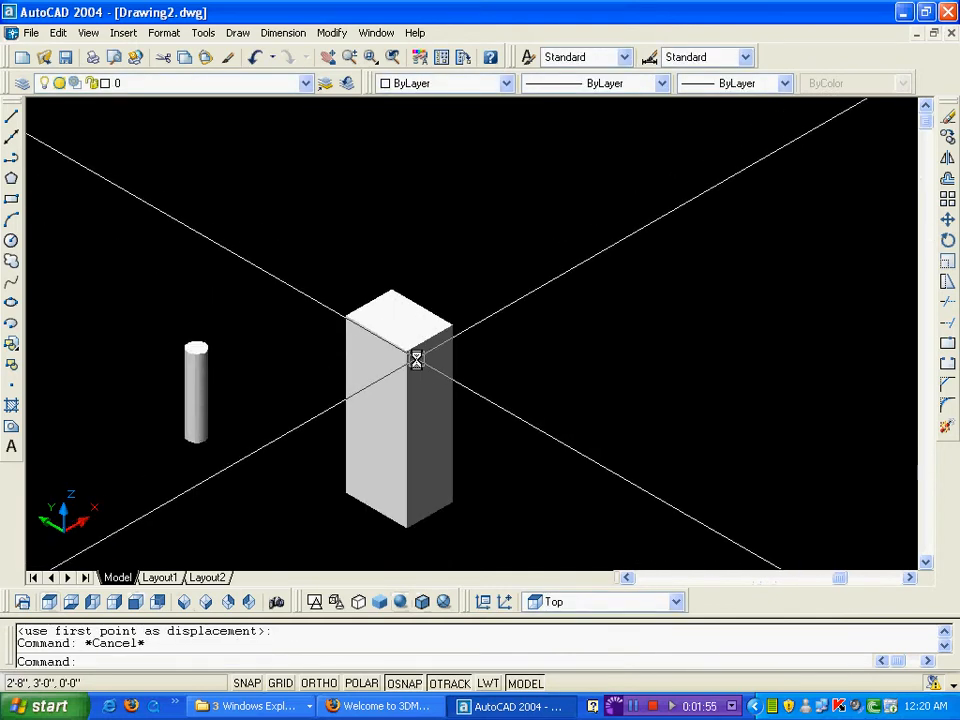
Undo the cylinder's move away from the box.
key("ctrl+z")
key("ctrl+z")
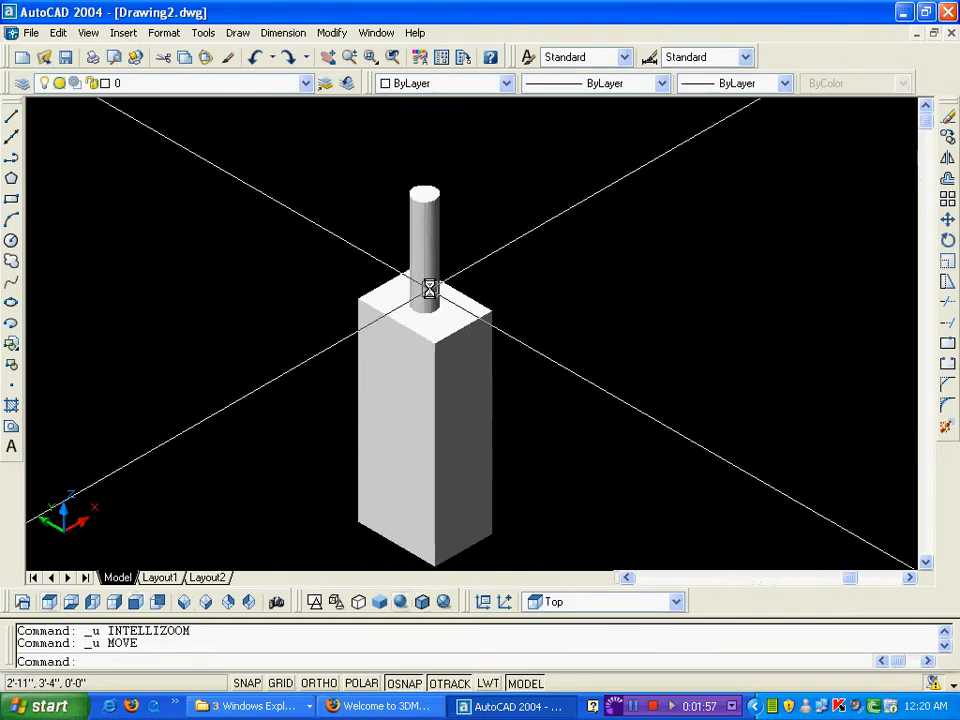
scroll(428, 275, "down", 3)
scroll(428, 265, "up", 3)
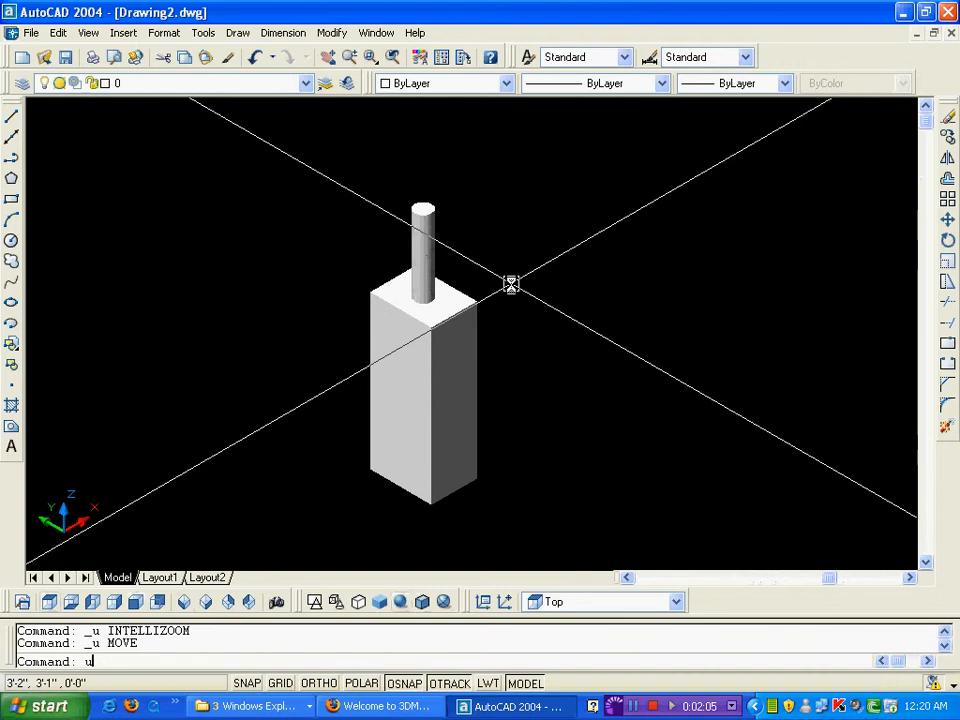
Combine the box and the cylinder into a single solid with Union.
key("Return")
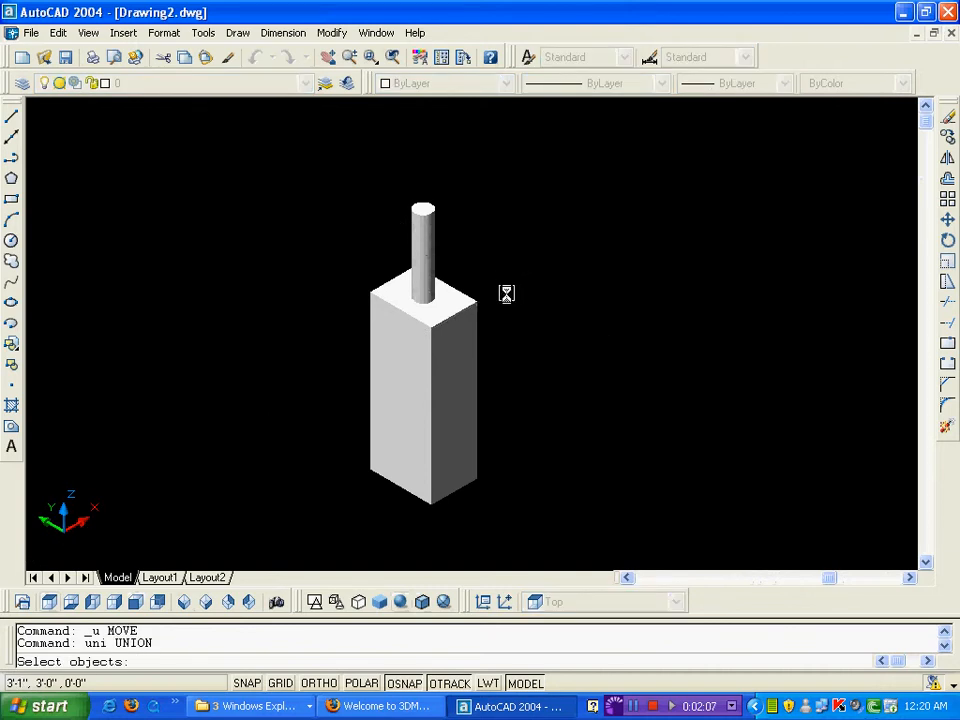
left_click(318, 162)
key("Return")
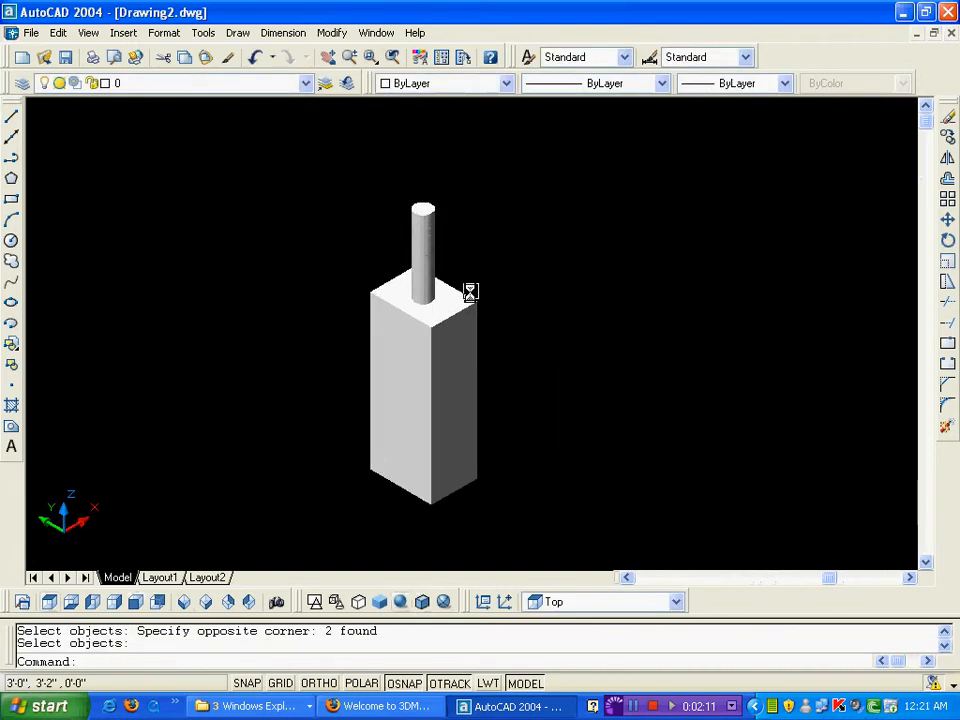
Select the combined solid to check whether the box and cylinder act as one object.
left_click(426, 302)
scroll(433, 298, "up", 3)
scroll(445, 290, "down", 3)
scroll(448, 284, "up", 2)
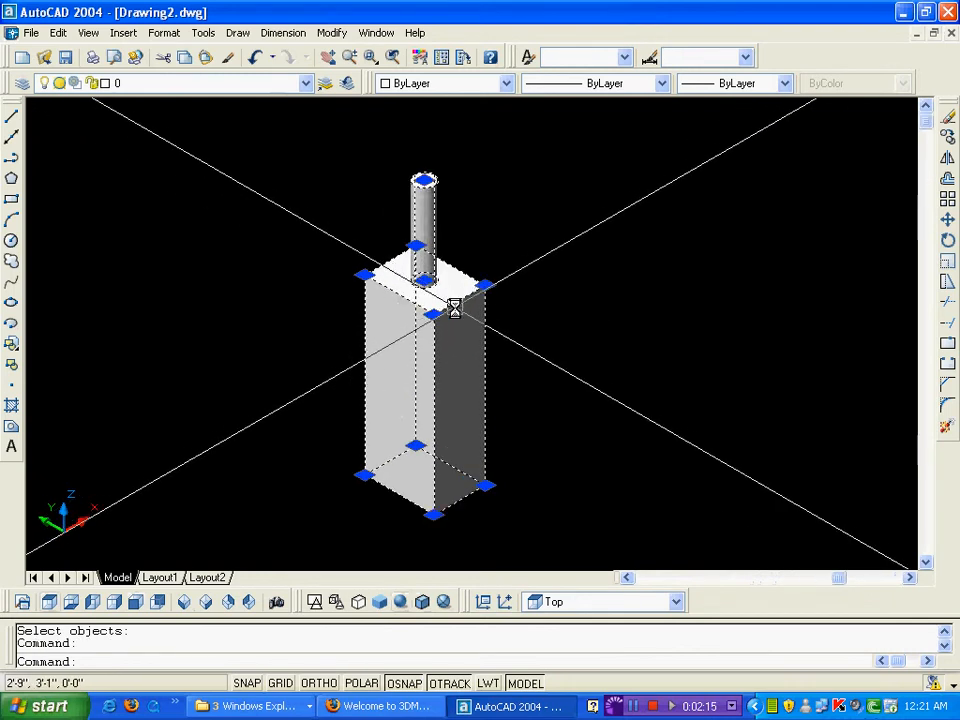
key("Escape")
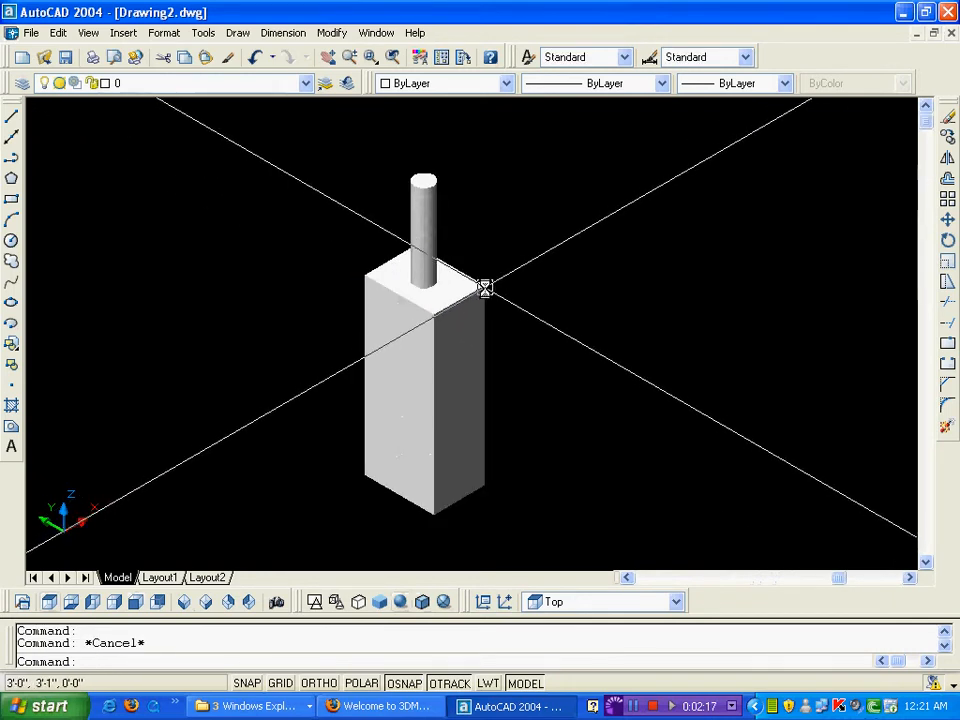
left_click(484, 287)
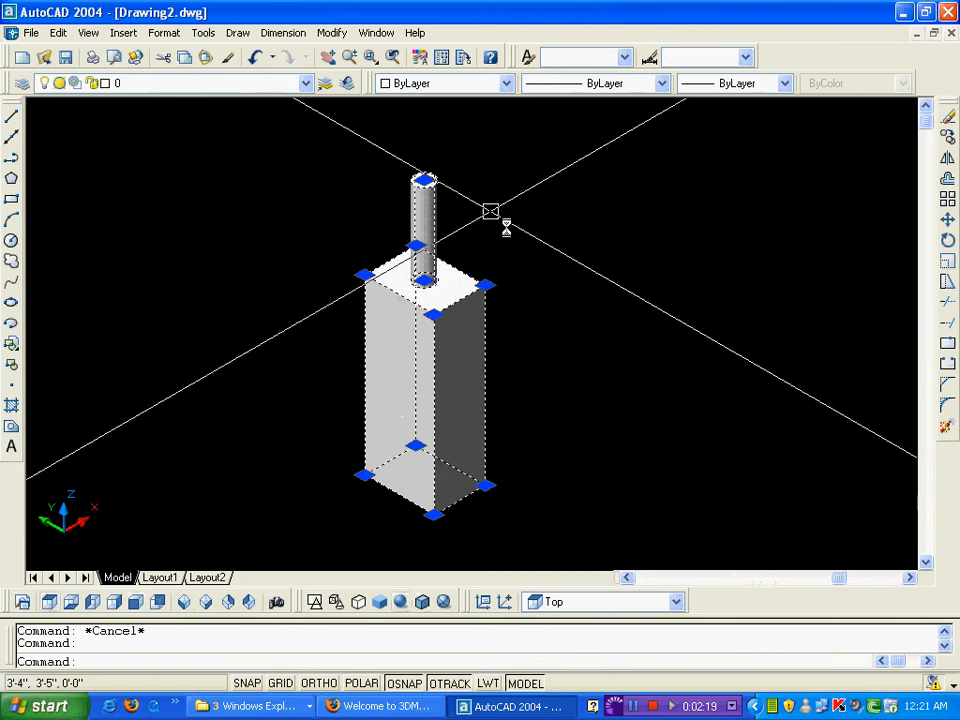
Undo the Union of the box and the cylinder so they are separate solids again.
key("Escape")
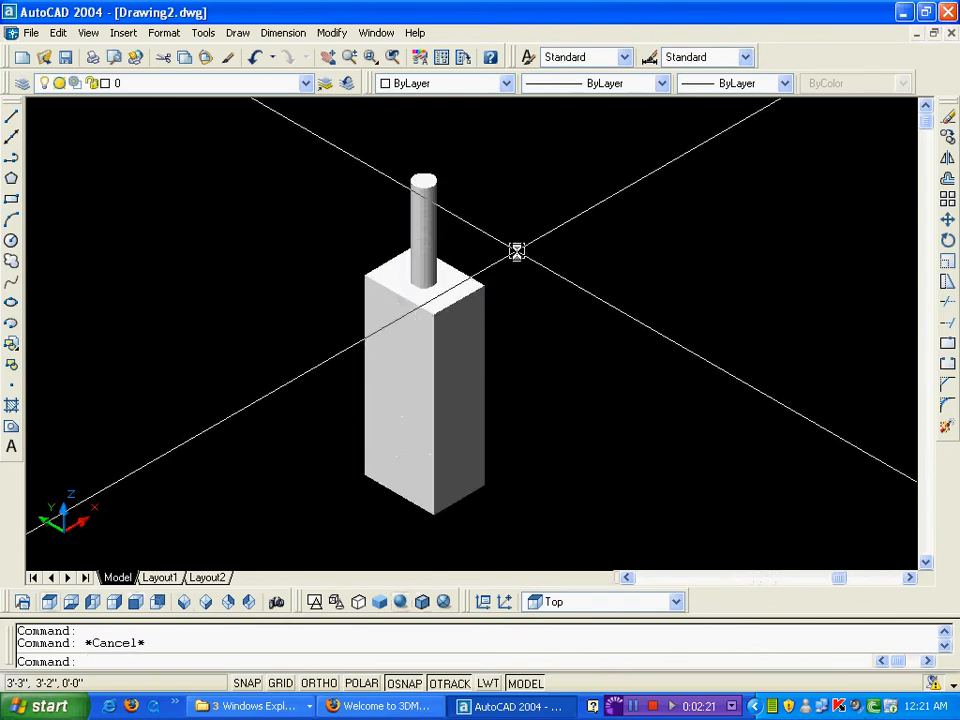
key("ctrl+z")
key("ctrl+z")
key("ctrl+z")
key("ctrl+z")
key("ctrl+z")
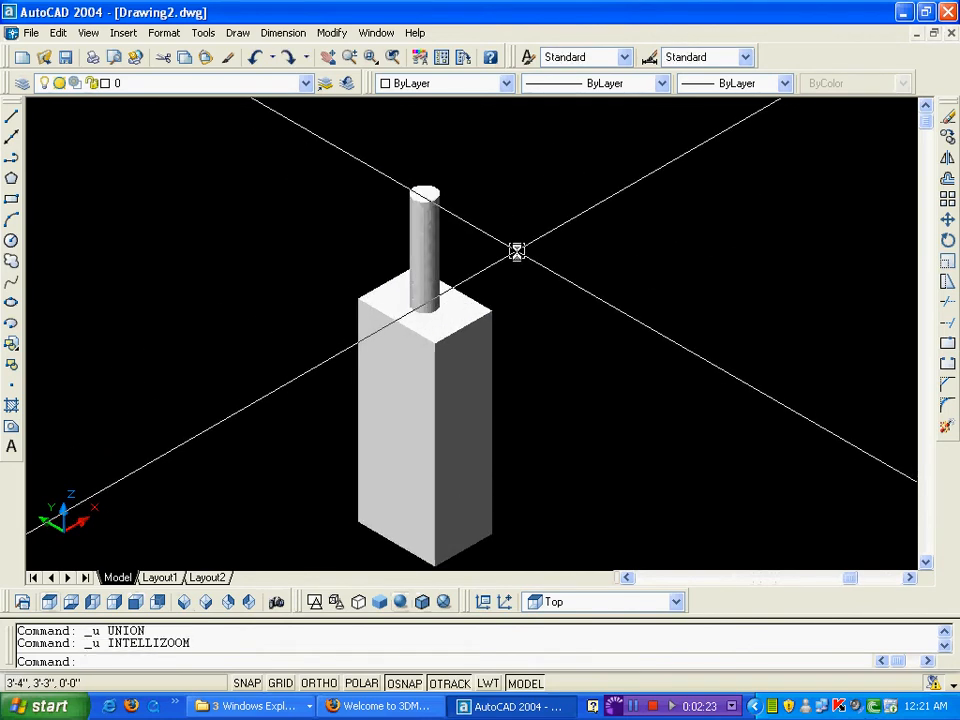
key("ctrl+z")
Move the cylinder off the box to a free spot beside it and undo that move.
scroll(512, 420, "down", 5)
middle_click_drag(540, 414, 531, 350)
type("m")
key("Return")
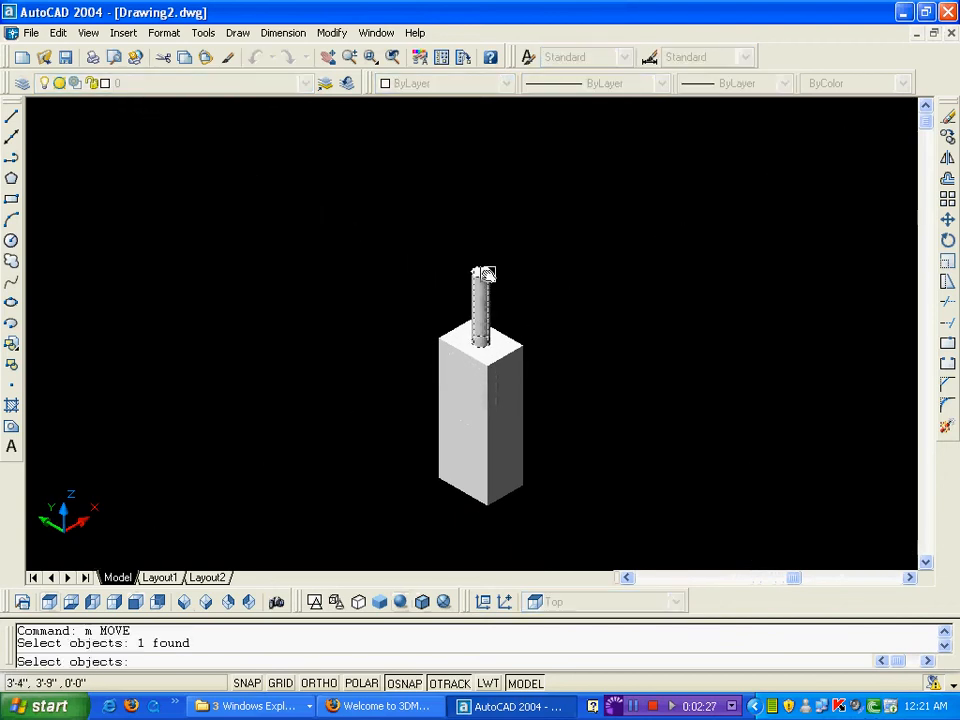
key("Return")
left_click(601, 286)
left_click(557, 338)
key("Escape")
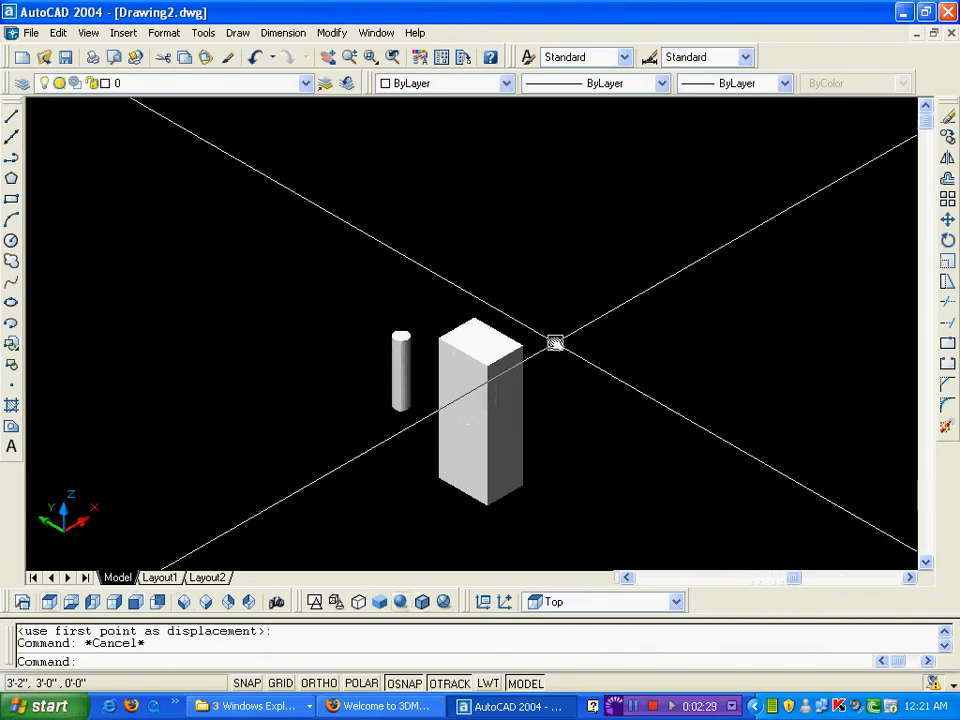
key("ctrl+z")
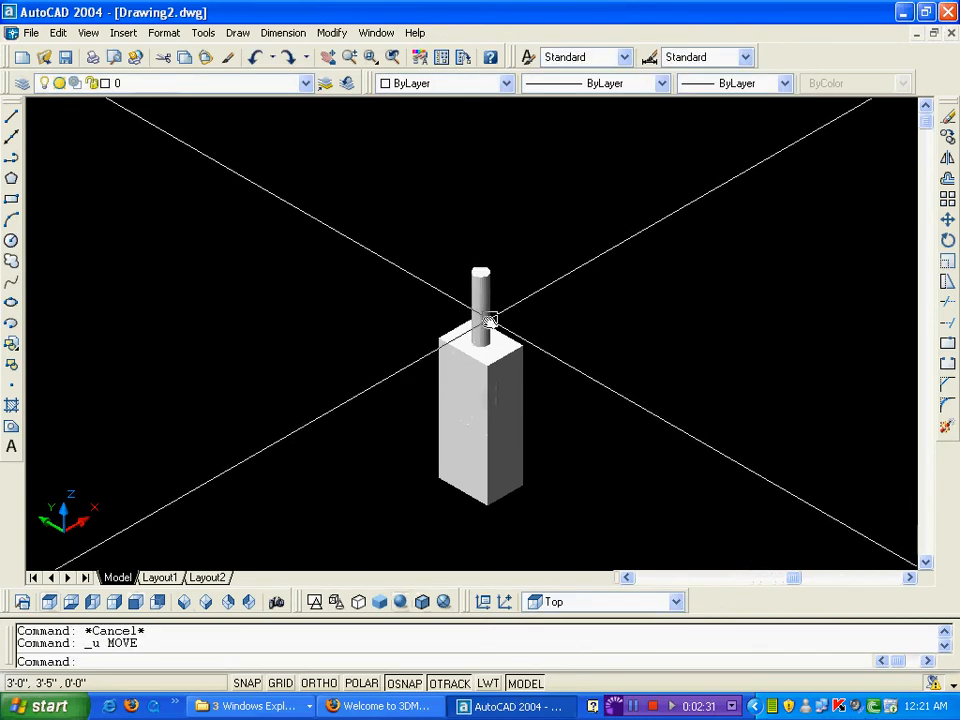
Select the cylinder and the box in turn to check whether they are separate objects.
scroll(489, 326, "up", 4)
left_click(480, 240)
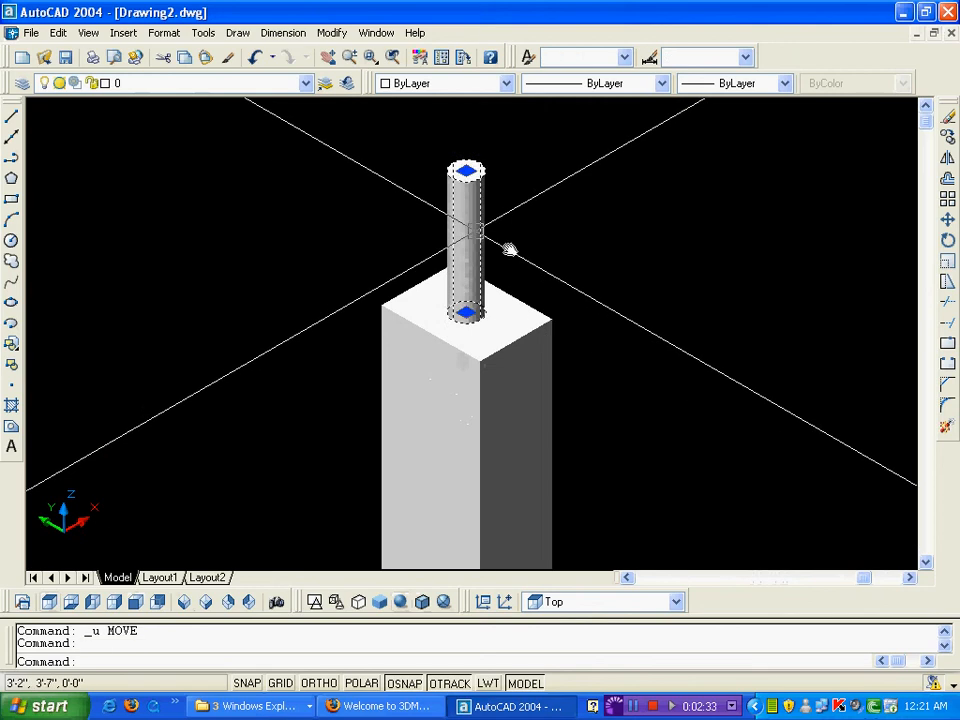
key("Escape")
left_click(538, 328)
key("Escape")
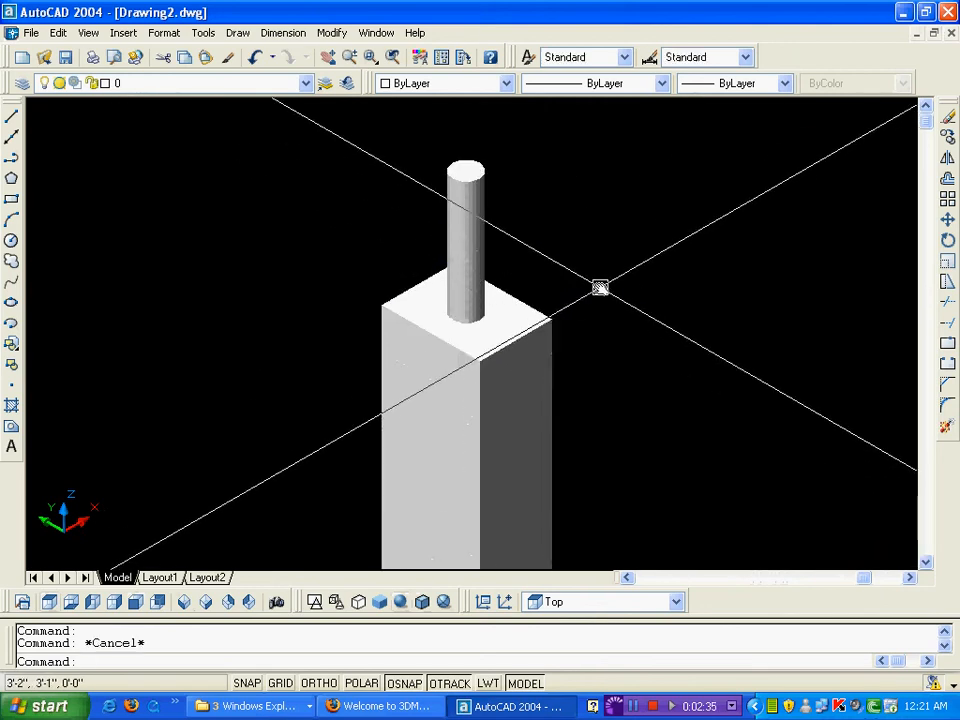
Unite the cylinder and the box beneath it into one solid with Union.
type("un")
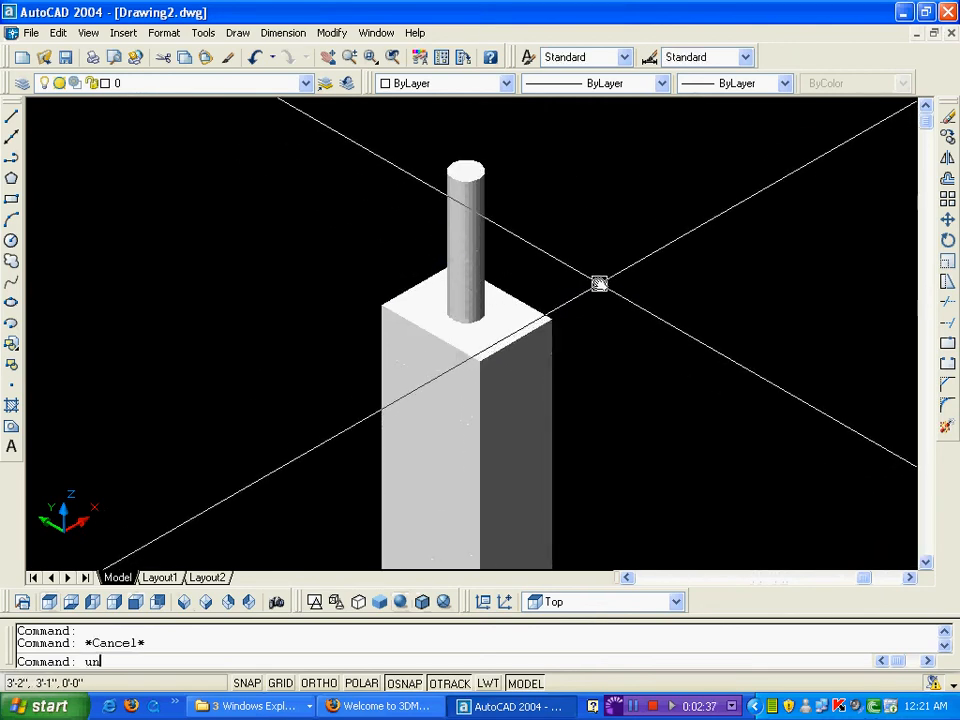
type("i")
key("Return")
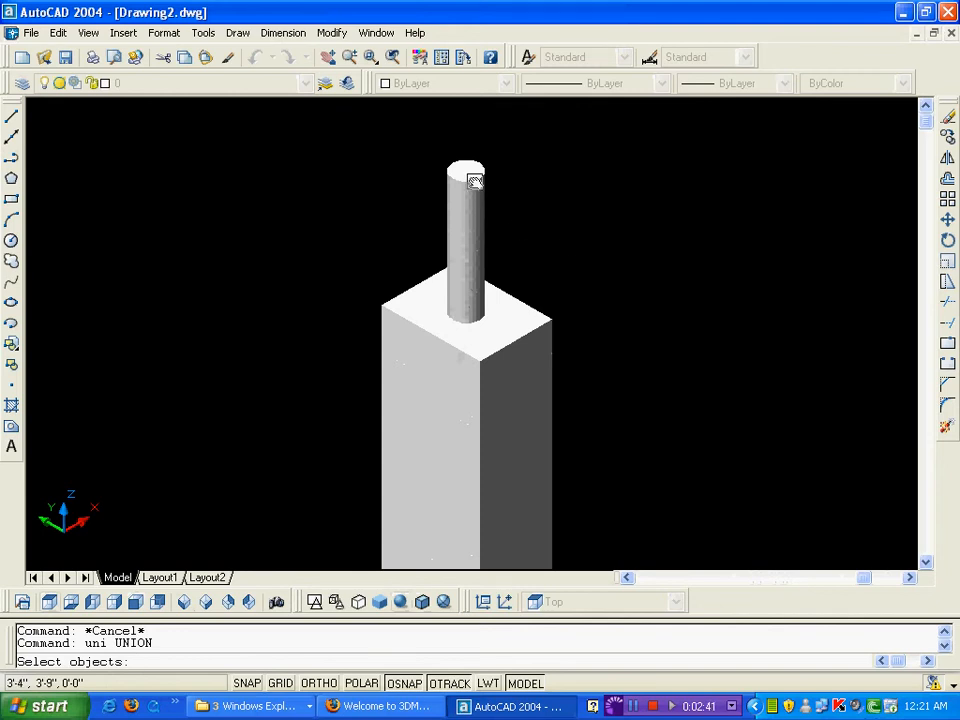
left_click(511, 291)
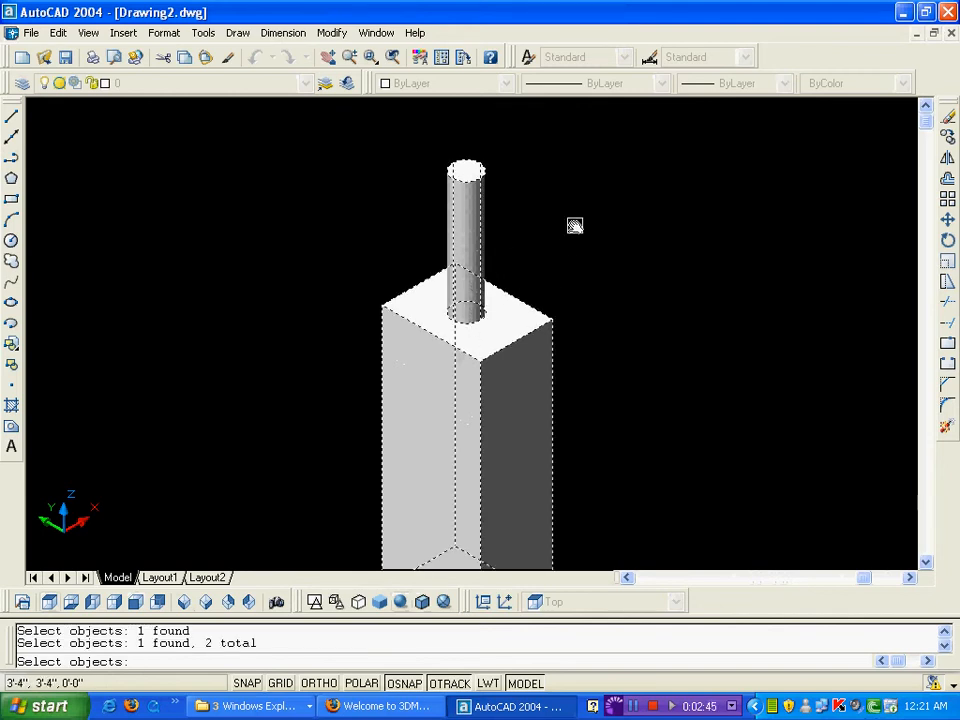
key("Return")
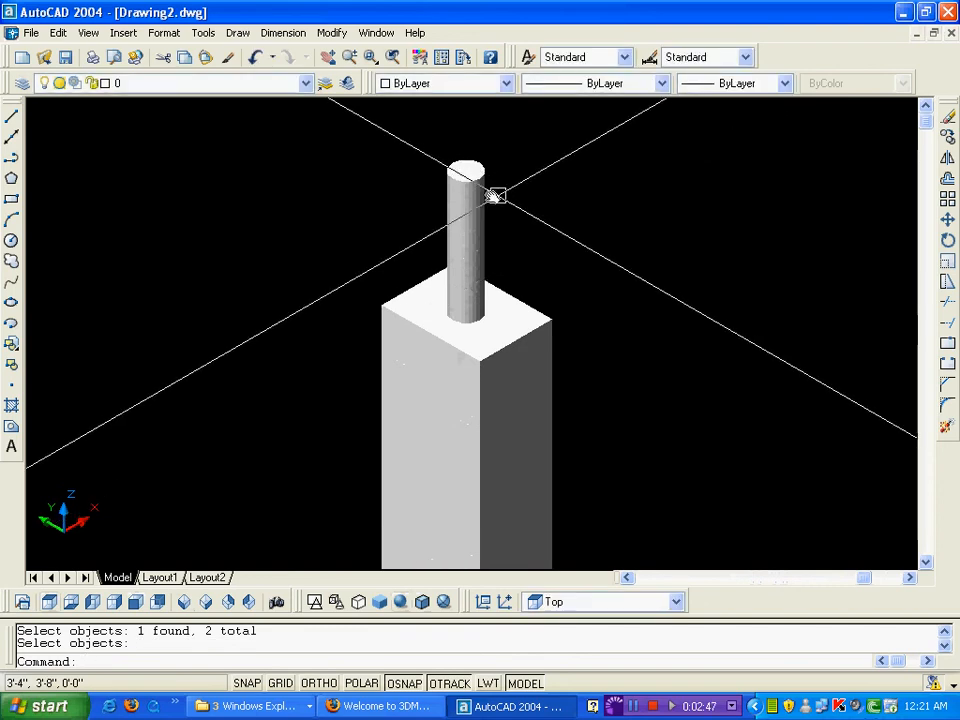
Select the united solid to check that box and cylinder highlight together, and clear the selection.
left_click(479, 171)
scroll(473, 298, "down", 4)
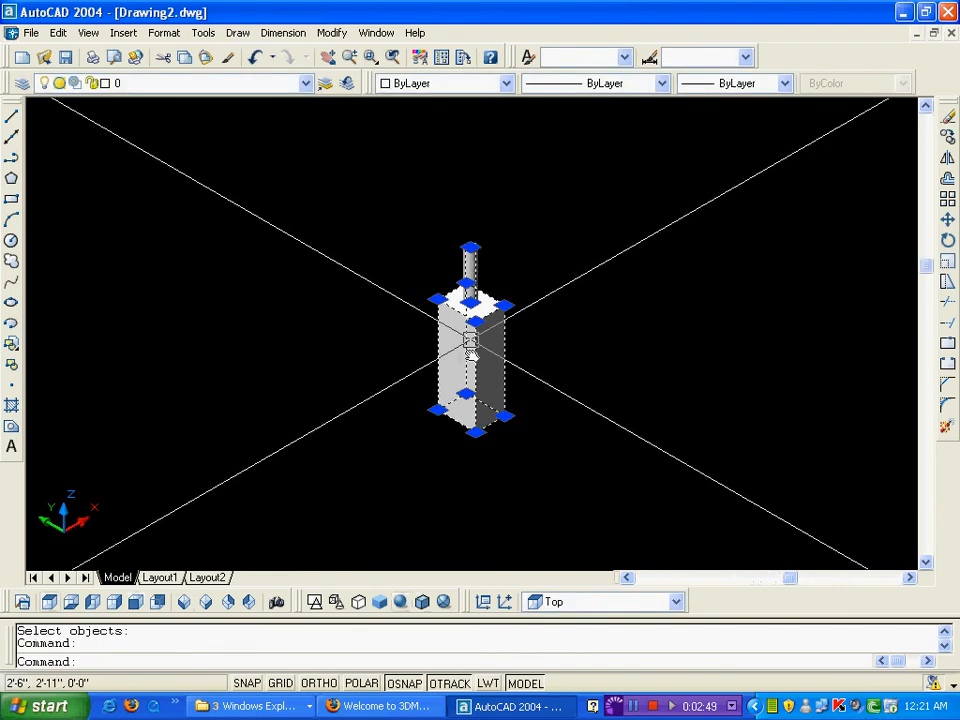
key("Escape")
scroll(491, 317, "up", 4)
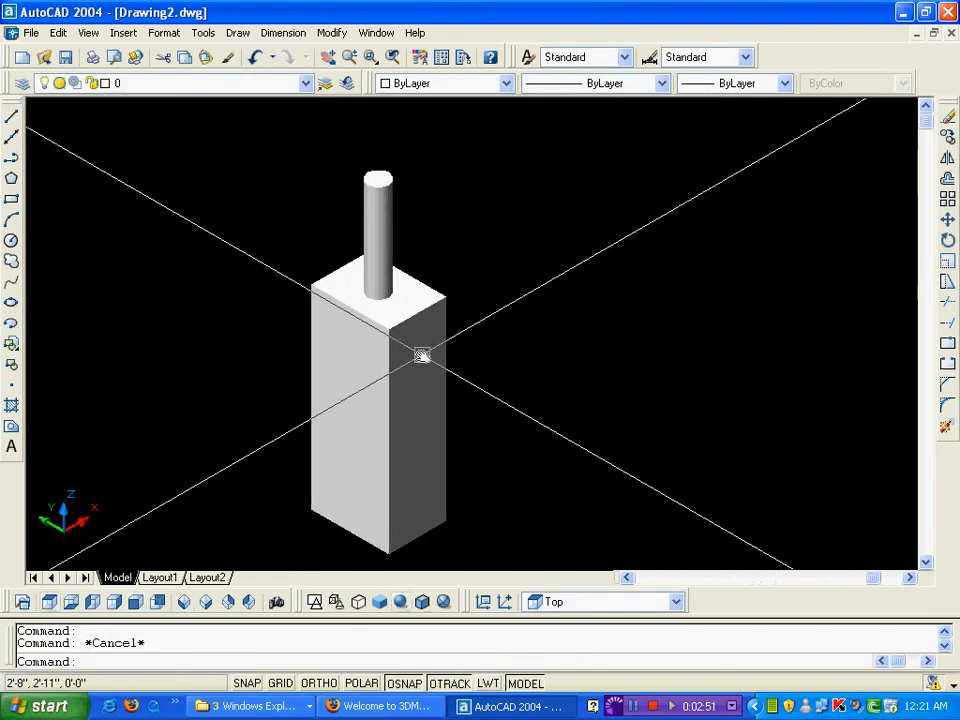
key("Escape")
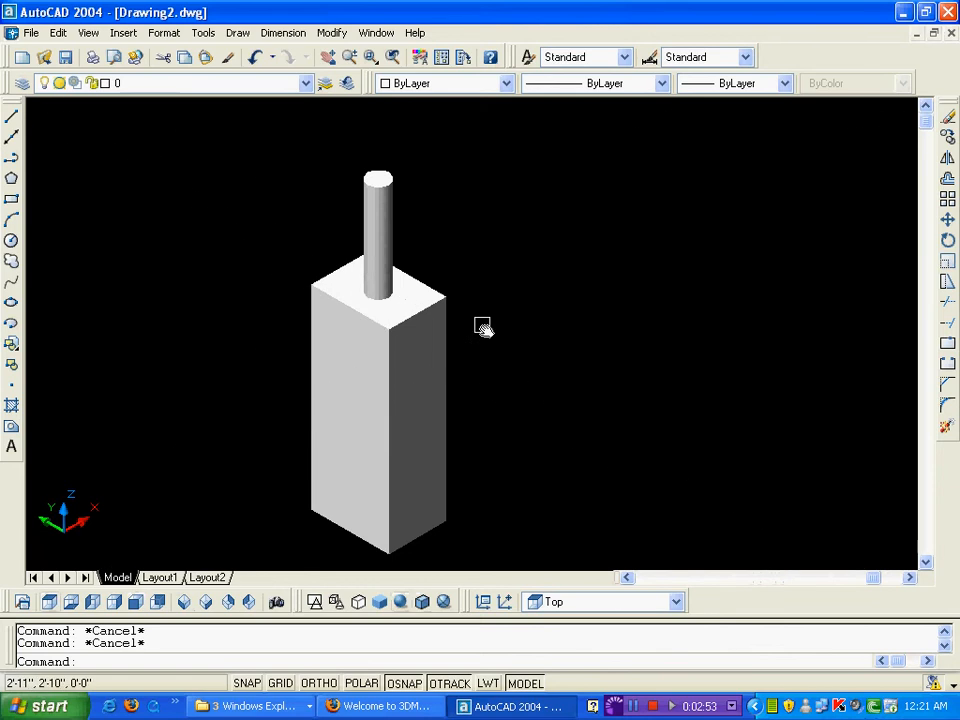
Open the drawing Room.dwg from the 3D folder.
left_click(44, 60)
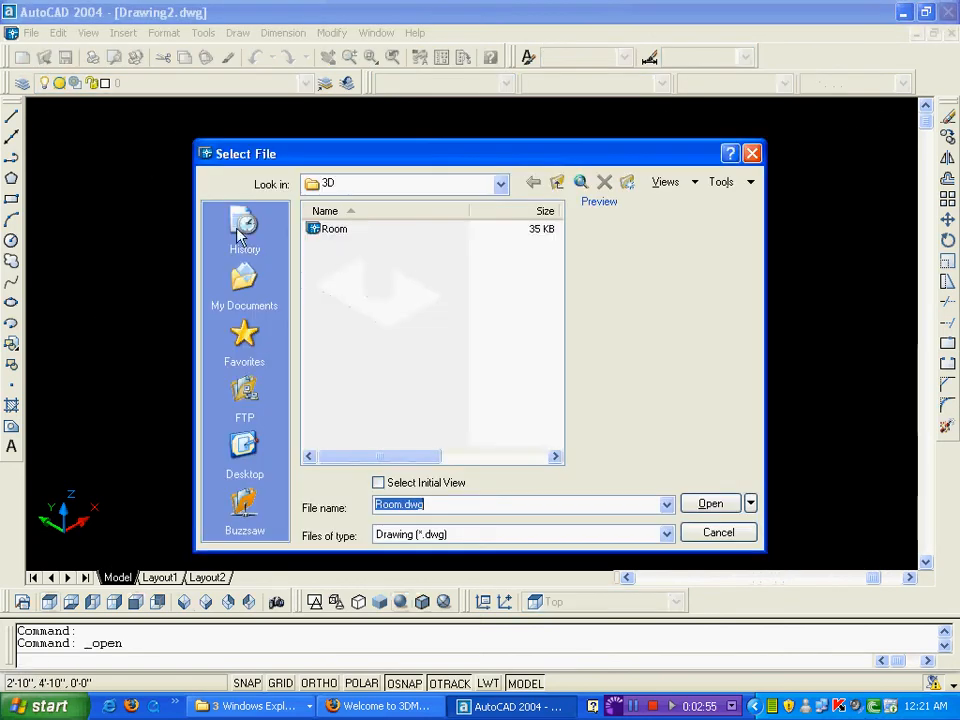
double_click(338, 230)
left_click(438, 386)
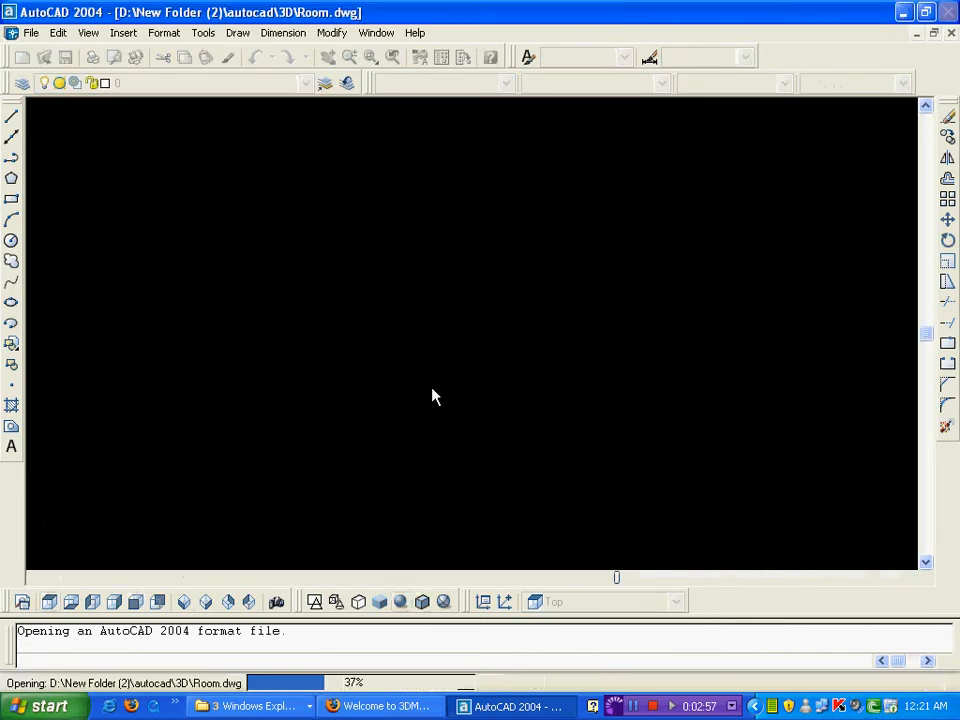
middle_click_drag(438, 352, 525, 282)
scroll(429, 324, "up", 3)
scroll(432, 323, "down", 4)
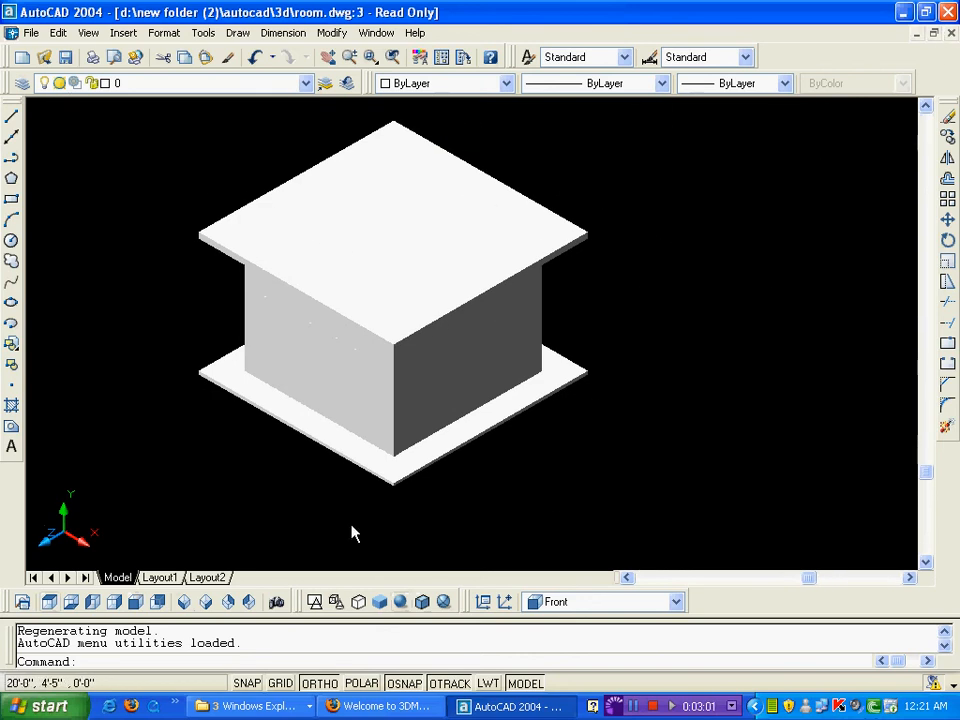
Look through the open Room.dwg copies for the room model with the door and window openings.
key("ctrl+Tab")
key("ctrl+Tab")
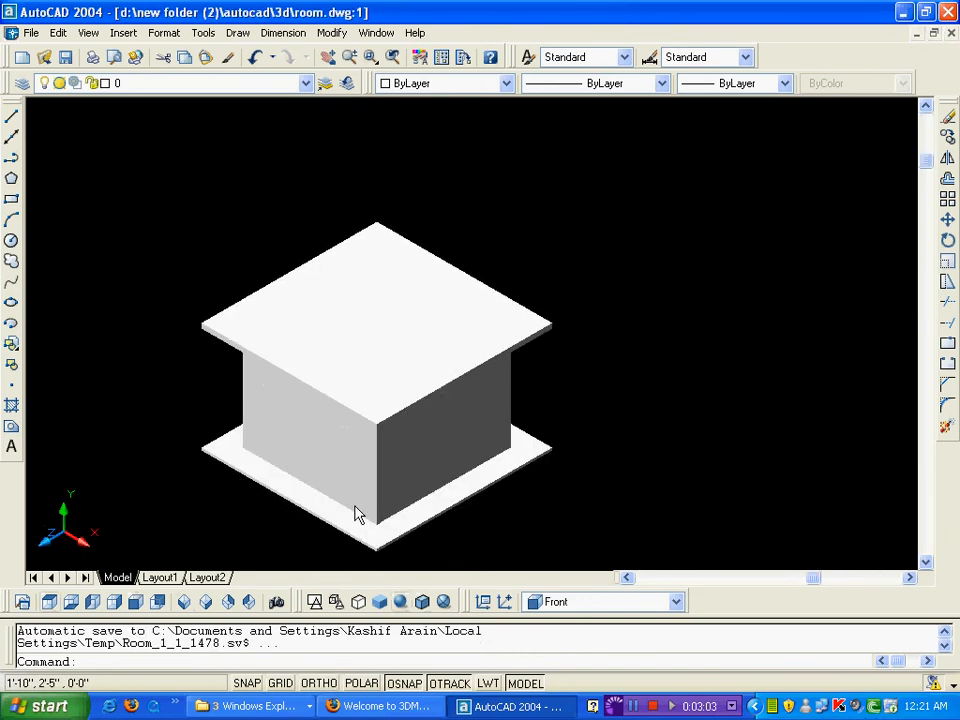
key("ctrl+Tab")
key("ctrl+Tab")
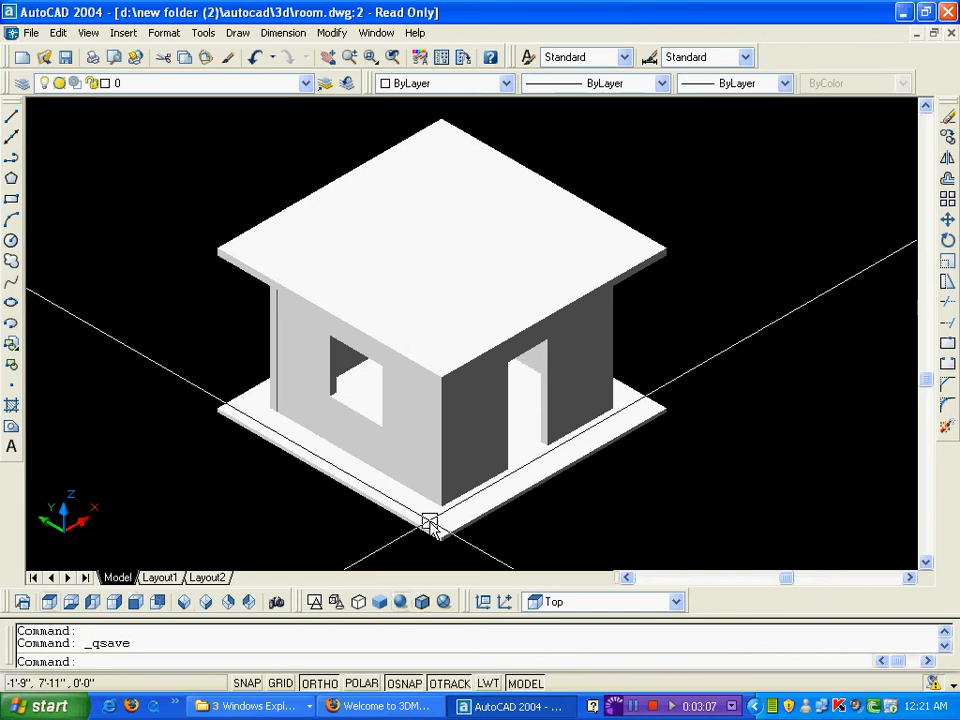
key("ctrl+Tab")
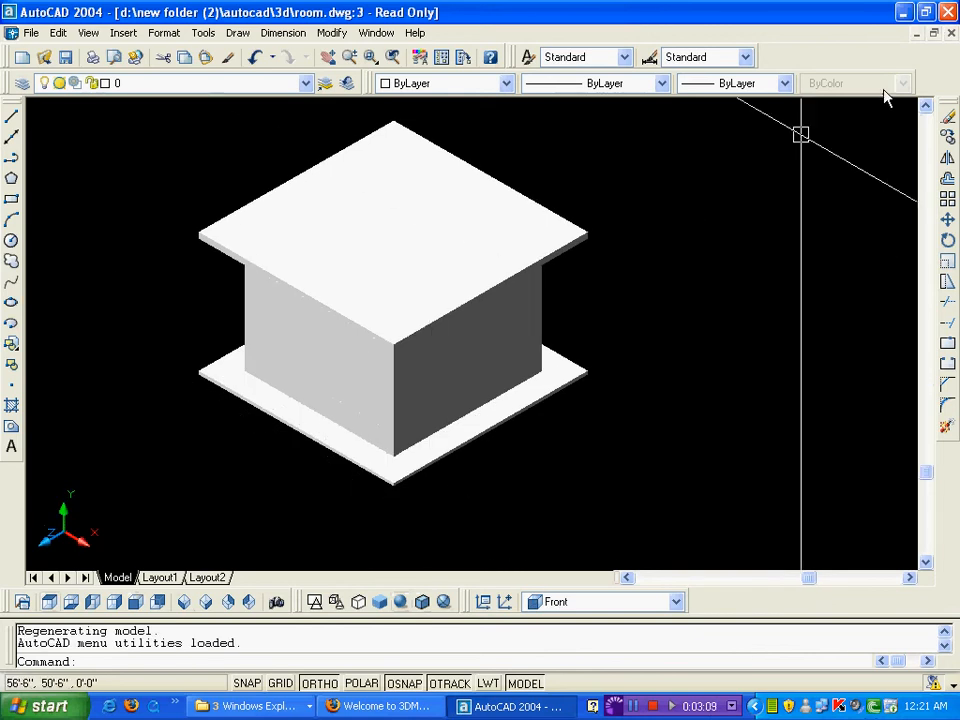
Close the read-only Room.dwg copy without openings and the Drawing2 box model, discarding changes to both.
left_click(951, 34)
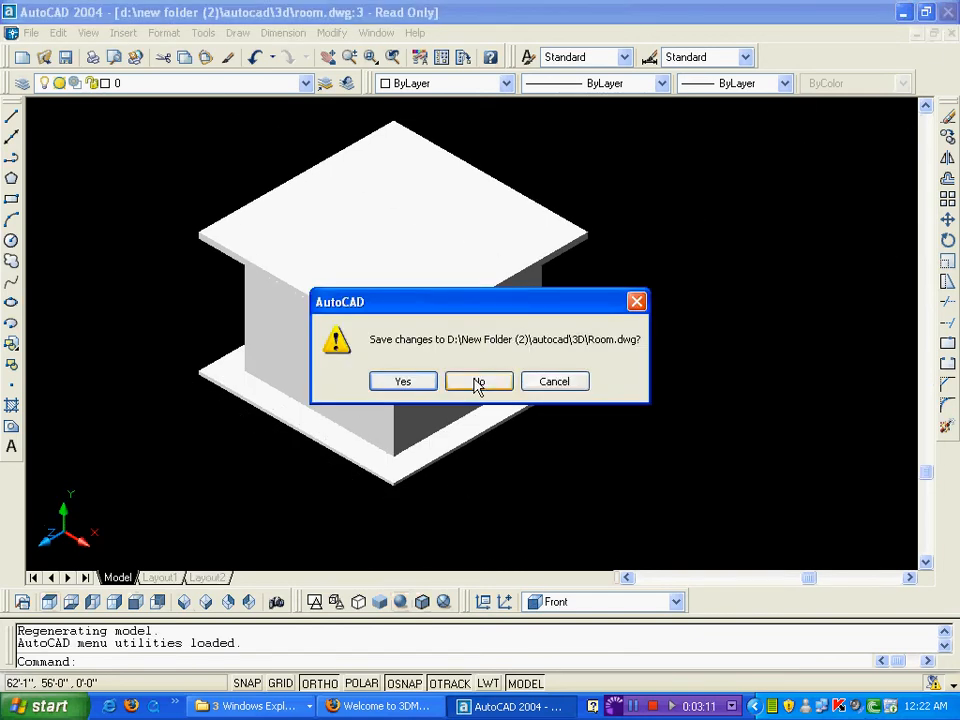
left_click(478, 382)
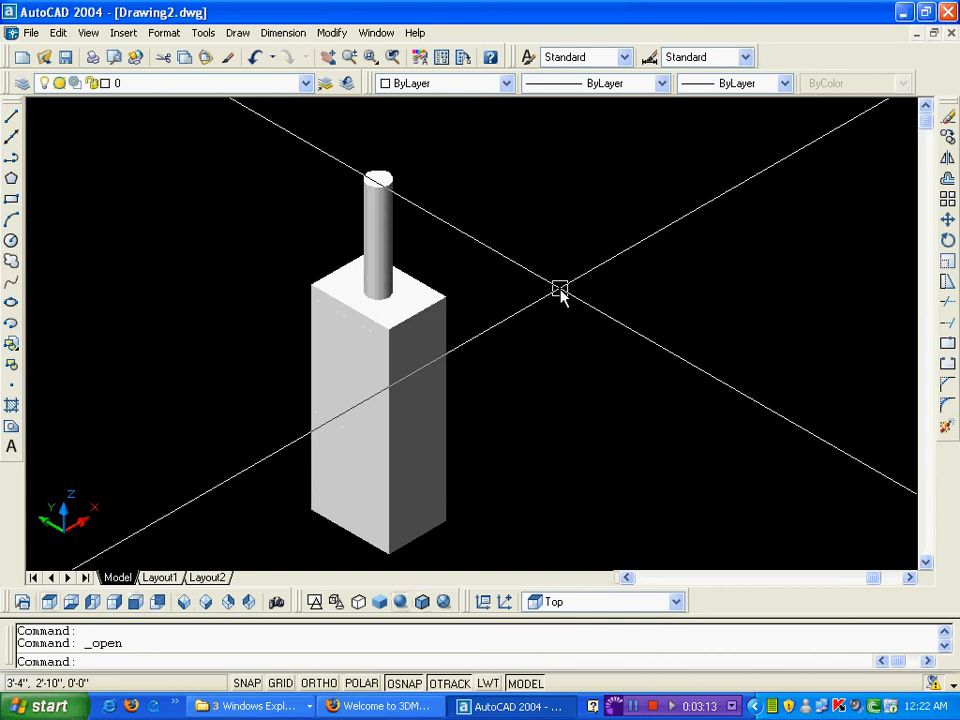
left_click(951, 34)
left_click(482, 390)
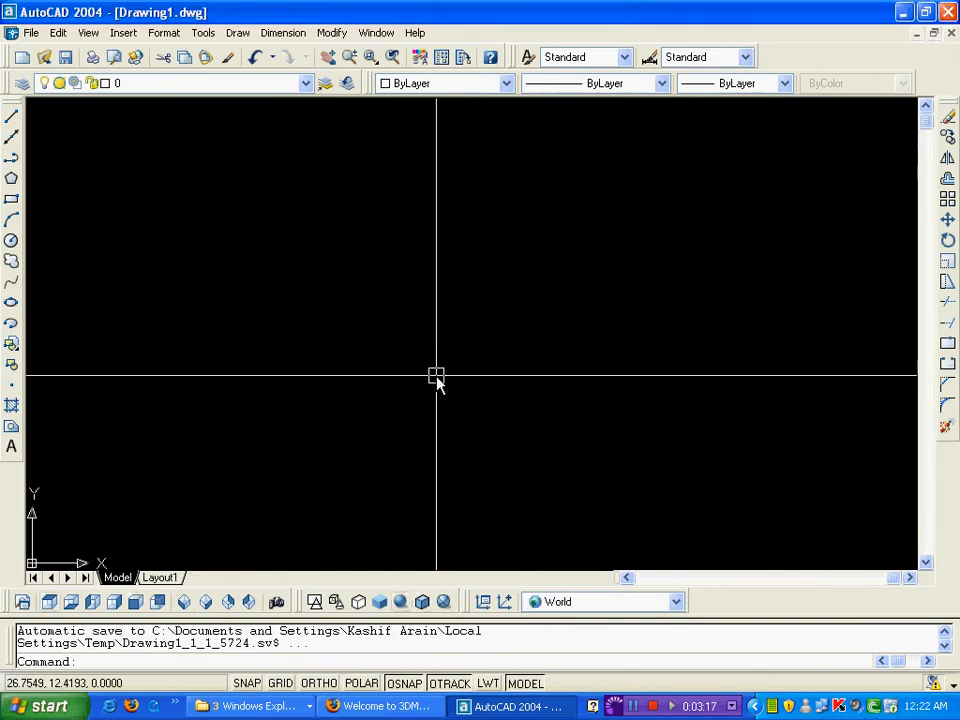
In the Room.dwg copy with openings, select the roof and individual walls in turn to check whether they are separate solids.
key("Escape")
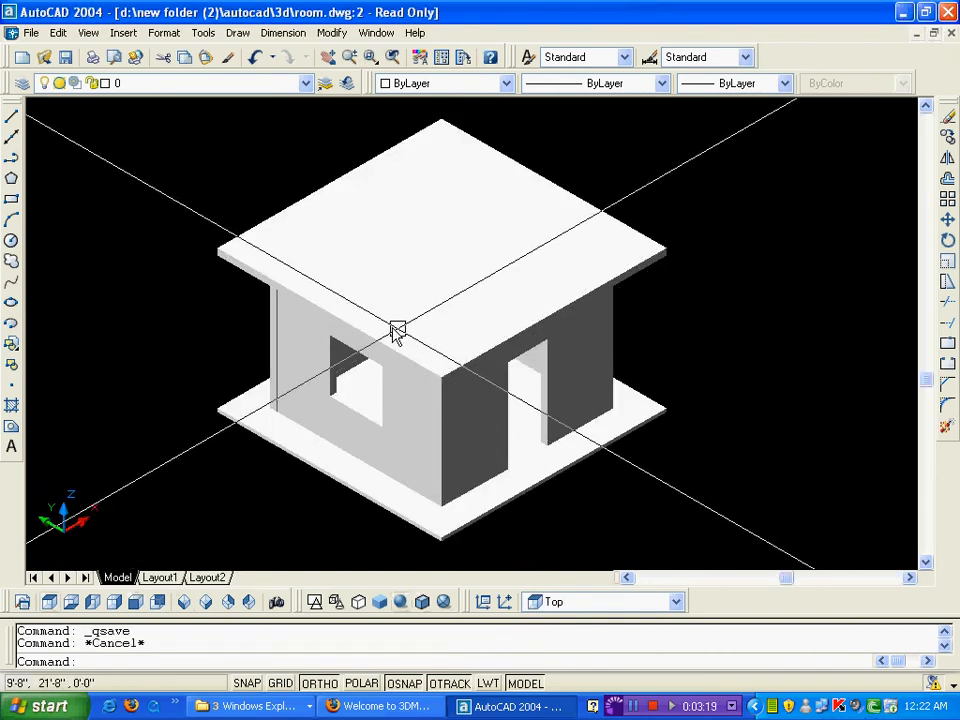
left_click(263, 280)
scroll(255, 268, "up", 3)
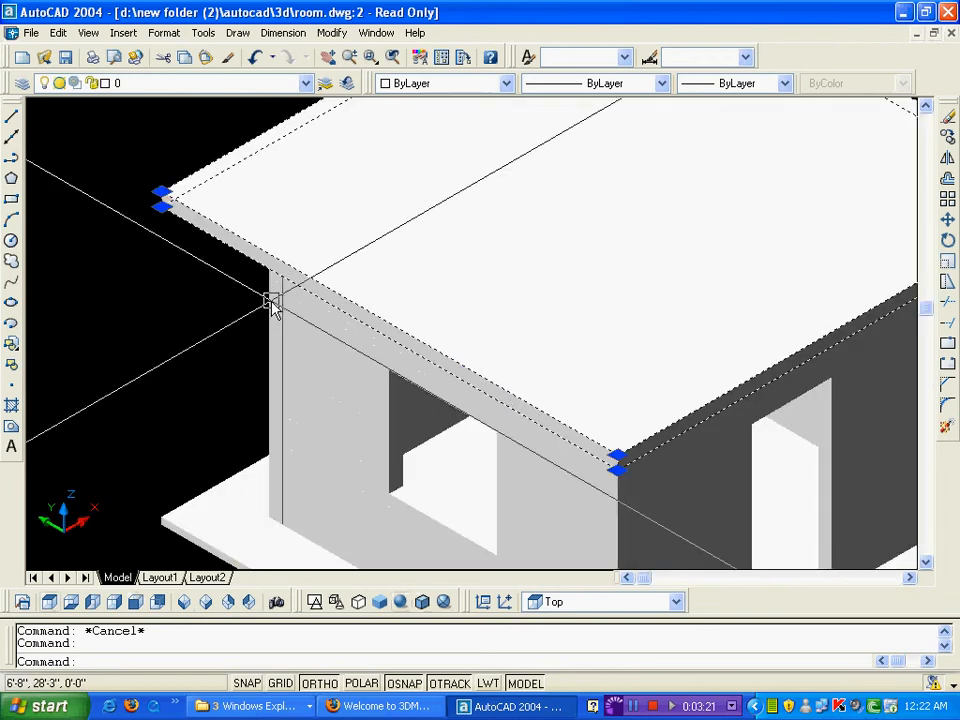
scroll(257, 262, "down", 3)
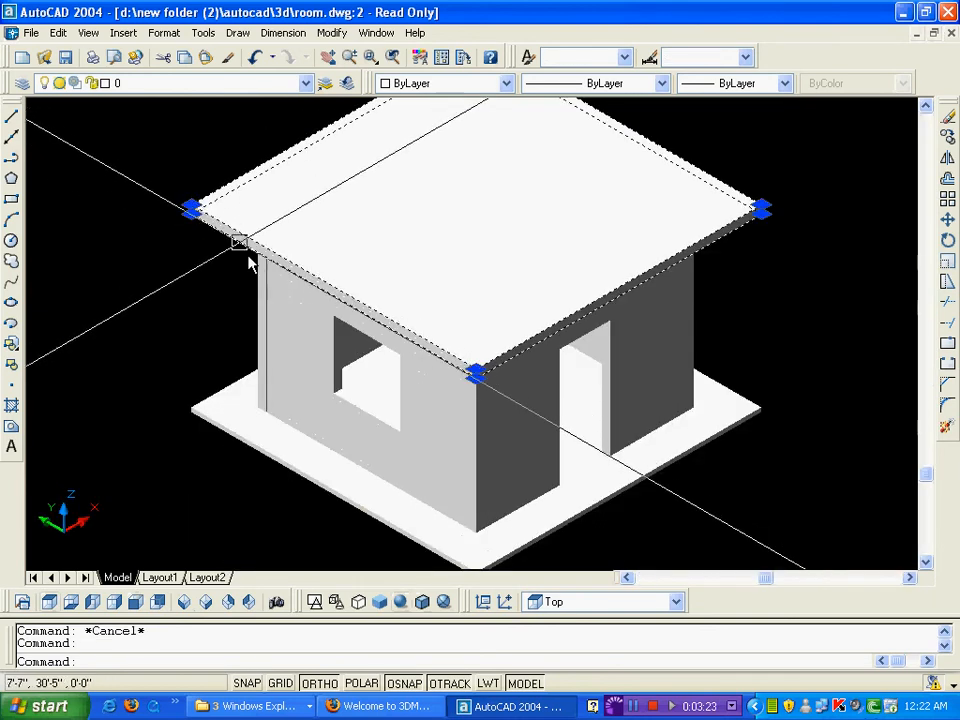
left_click(268, 305)
key("Escape")
left_click(495, 440)
key("Escape")
left_click(568, 399)
key("Escape")
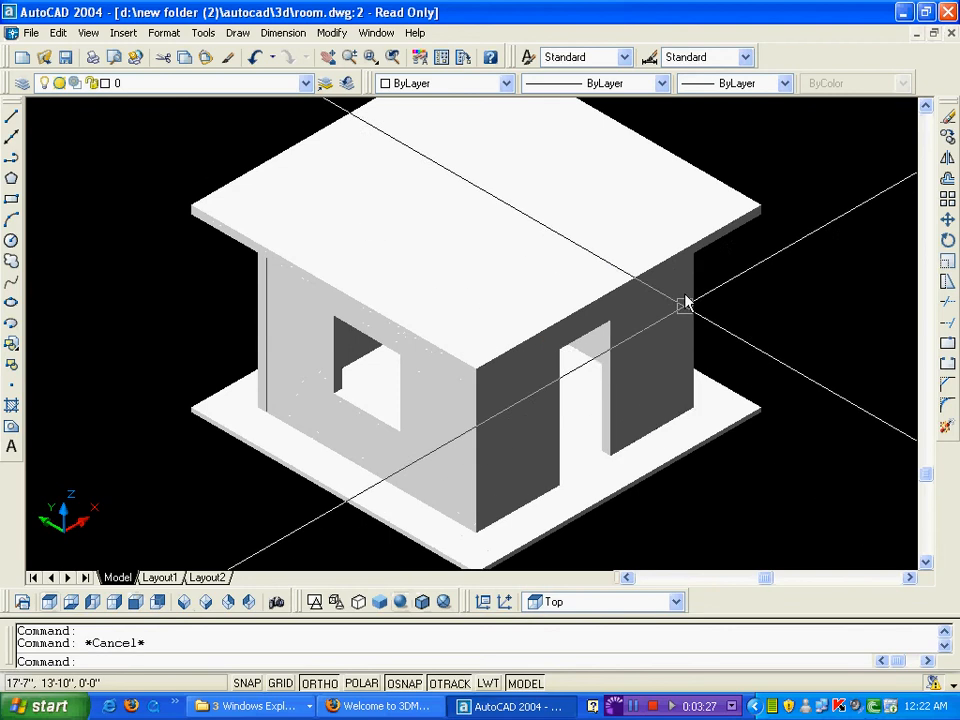
left_click(570, 356)
key("Escape")
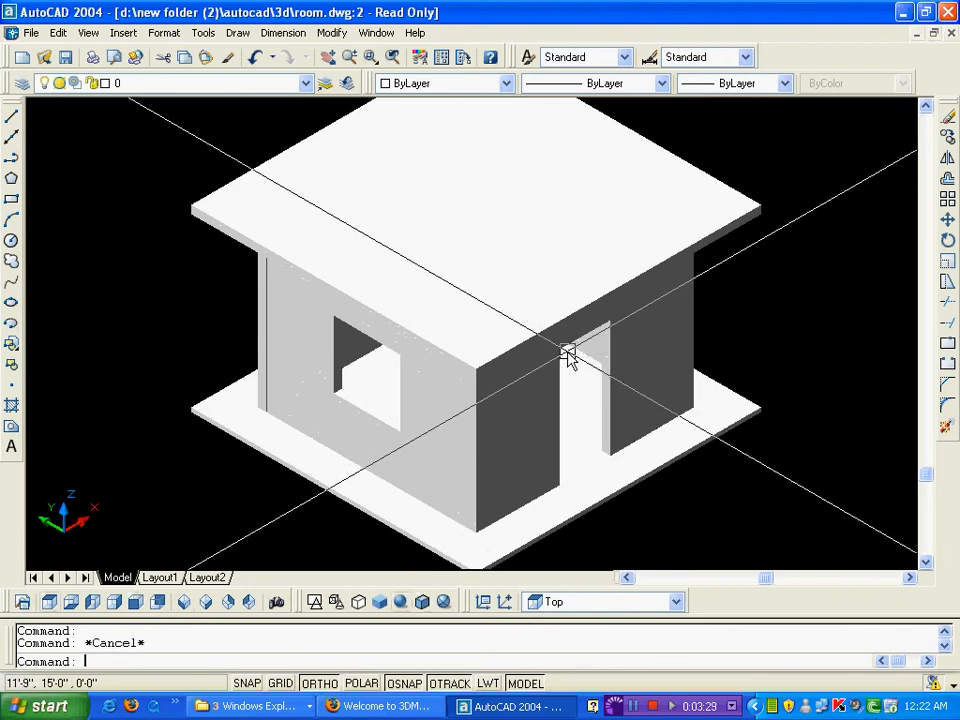
Switch the room model's display to 2D wireframe.
scroll(565, 350, "down", 2)
scroll(563, 343, "up", 3)
scroll(562, 349, "down", 4)
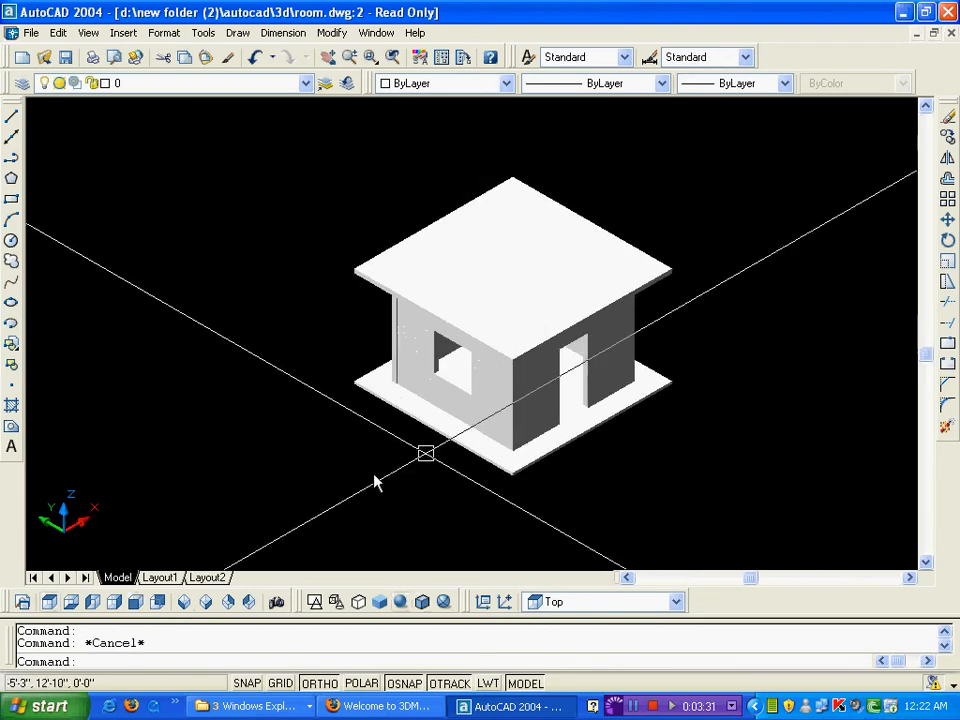
left_click(315, 602)
middle_click_drag(471, 441, 456, 355, "shift")
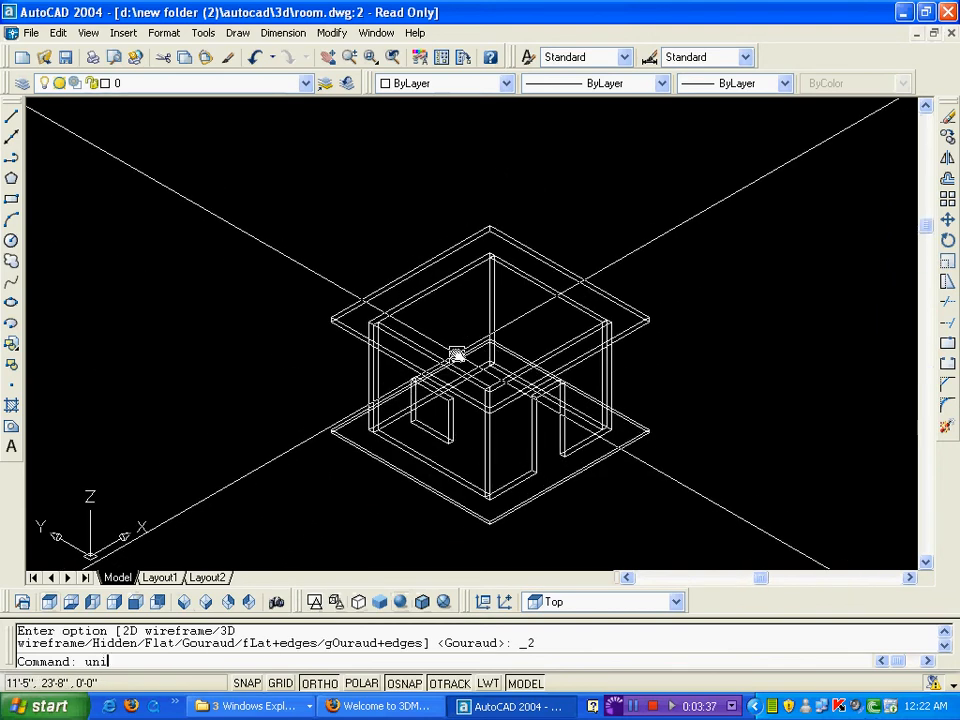
Union the roof, the four walls and the floor slab of the room model into a single solid.
key("Return")
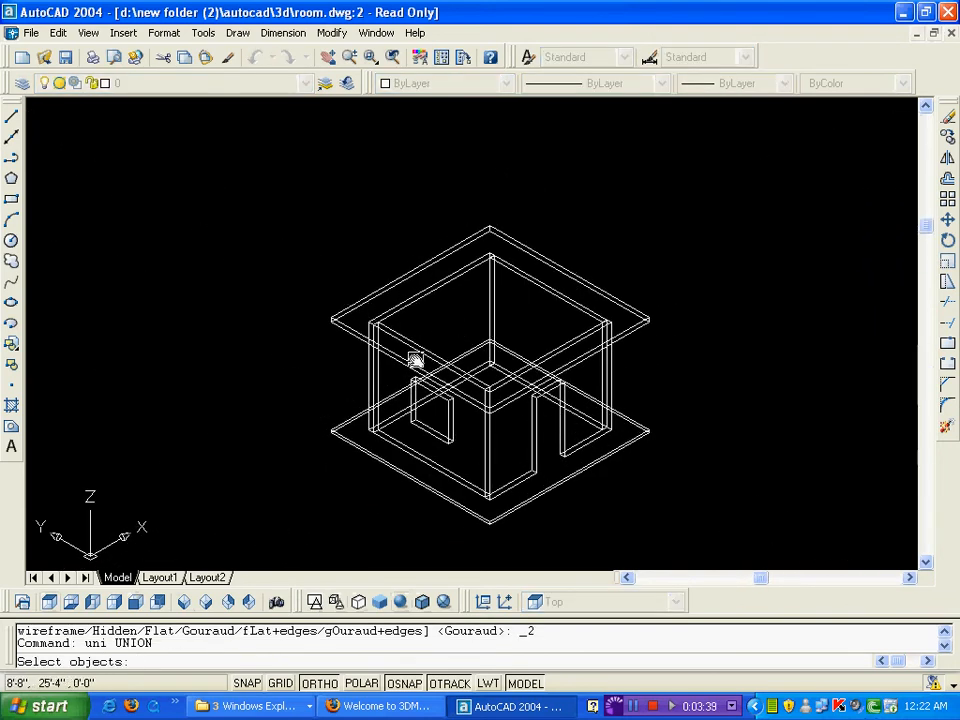
scroll(399, 336, "up", 4)
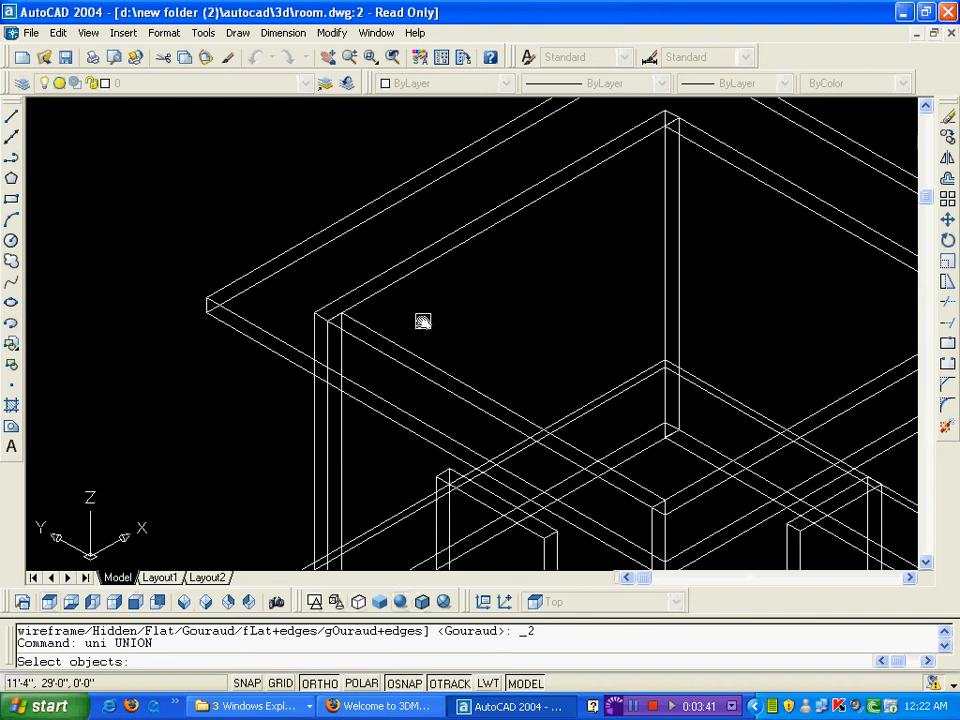
left_click(235, 178)
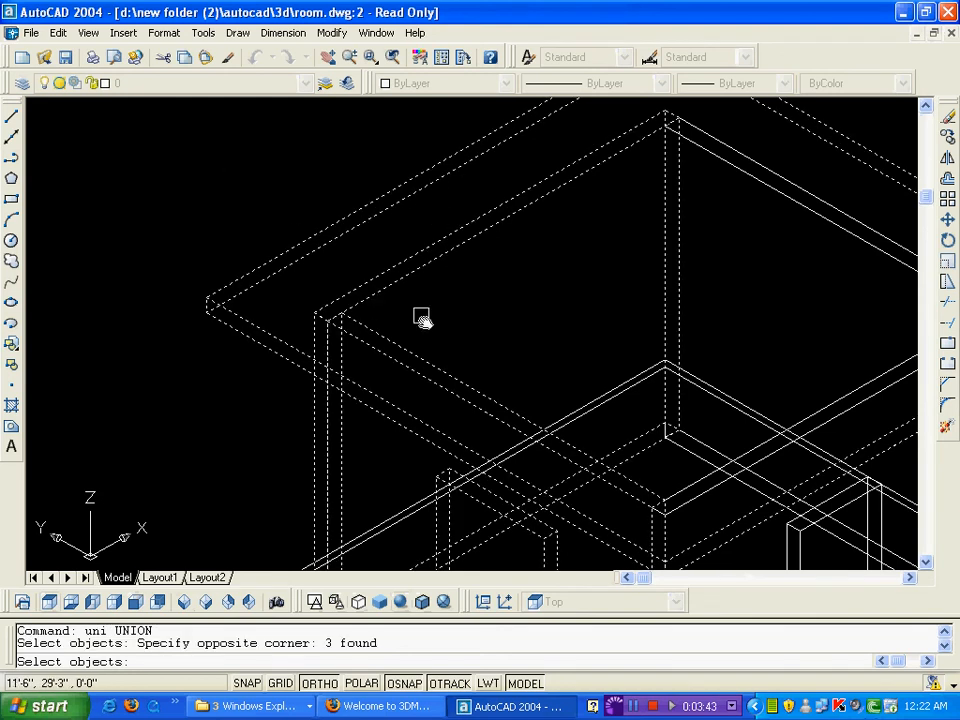
scroll(422, 317, "down", 4)
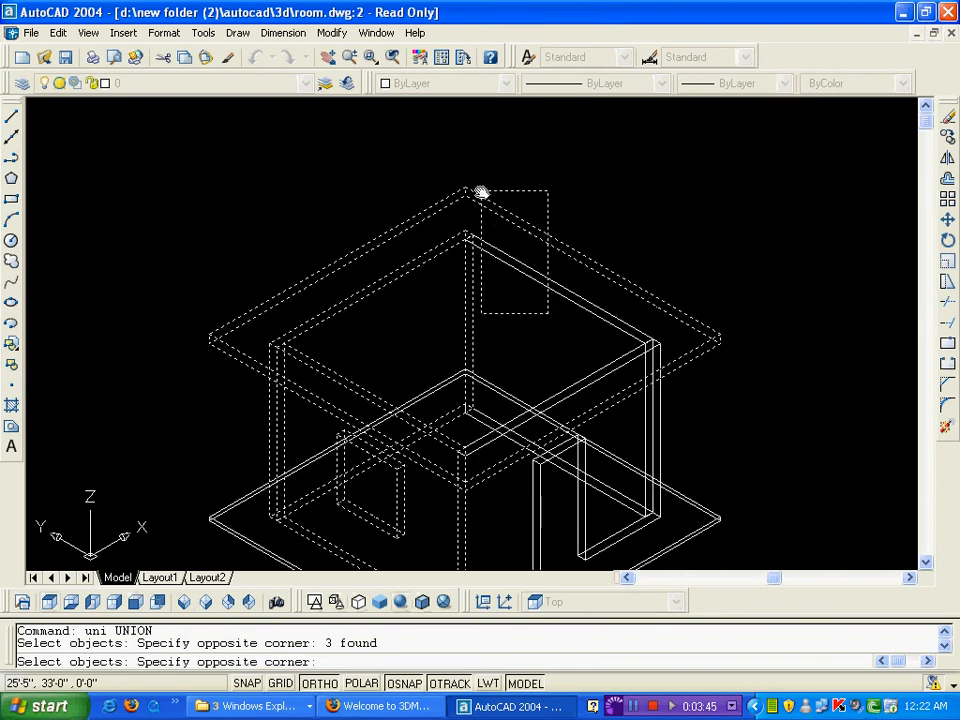
left_click(481, 193)
scroll(655, 355, "up", 4)
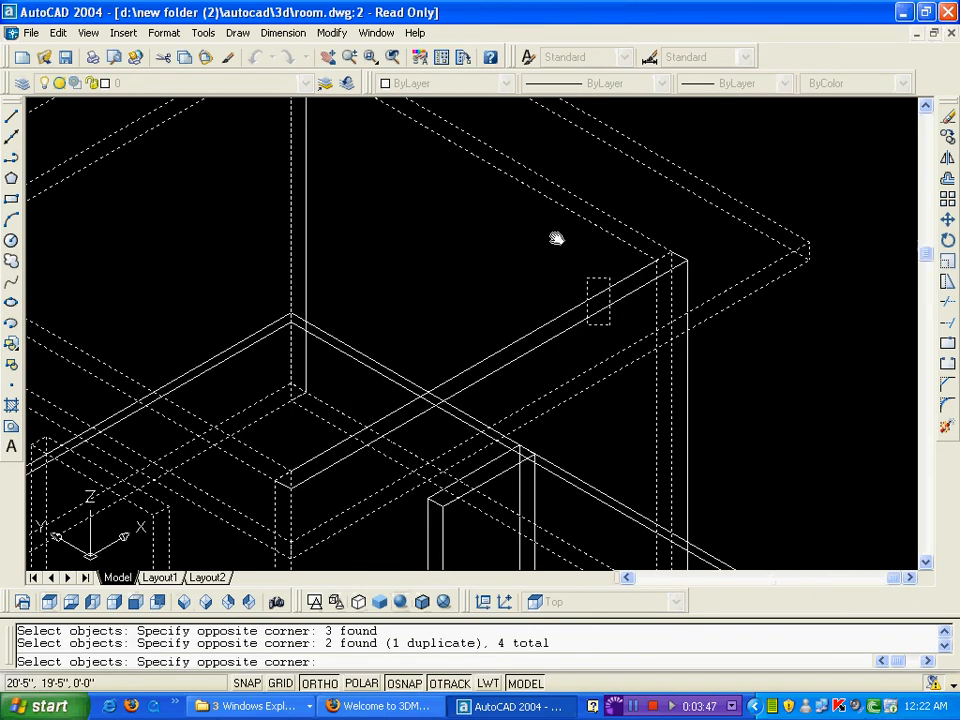
scroll(555, 250, "down", 4)
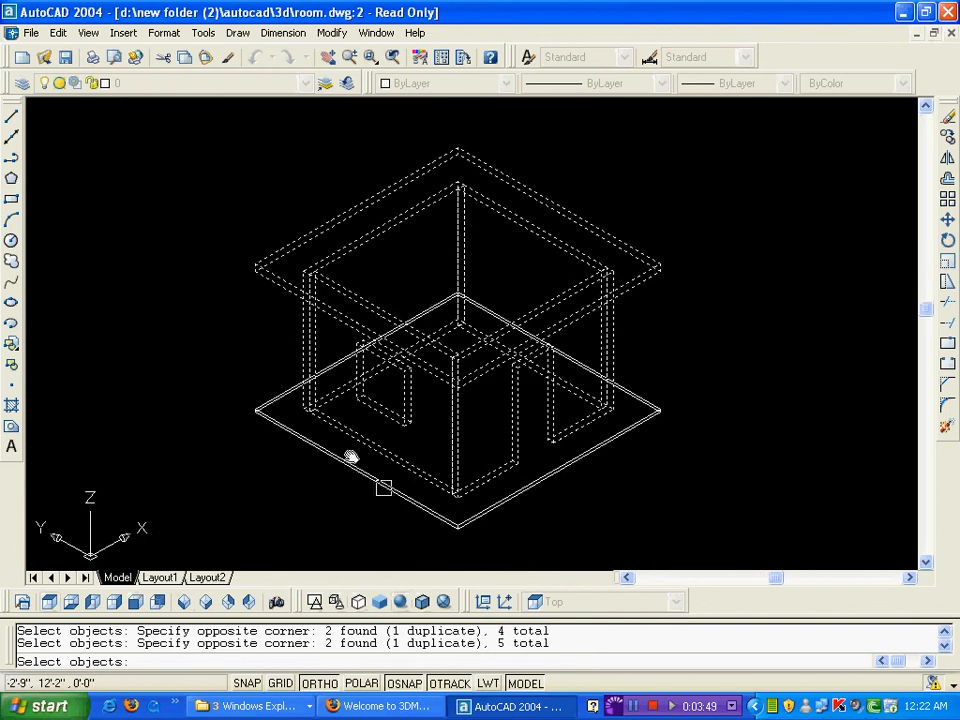
scroll(326, 448, "up", 3)
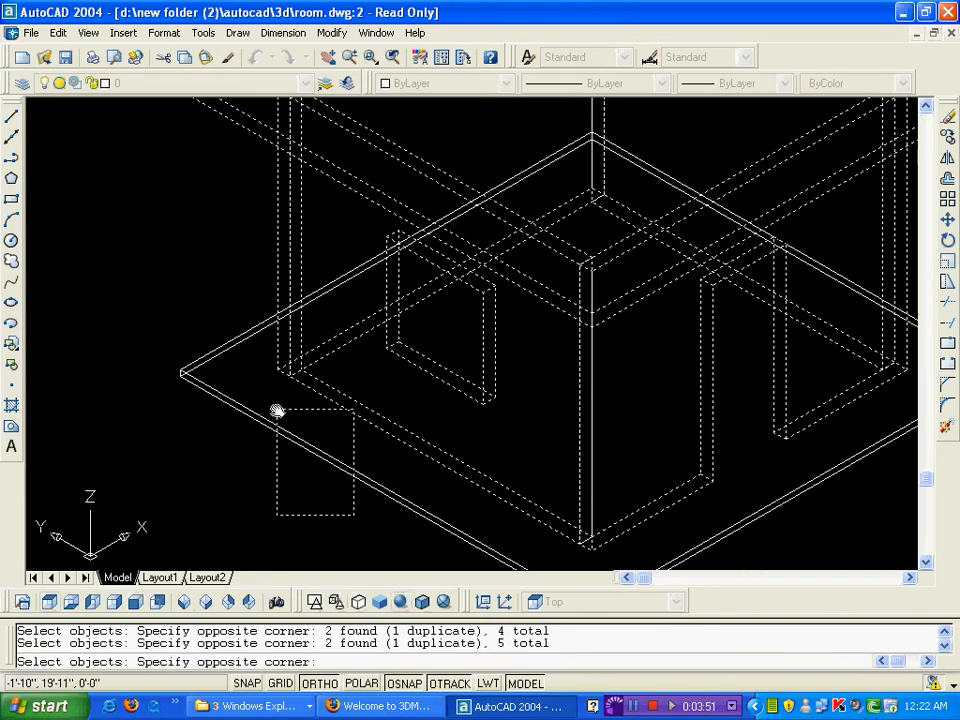
scroll(407, 393, "down", 4)
key("Return")
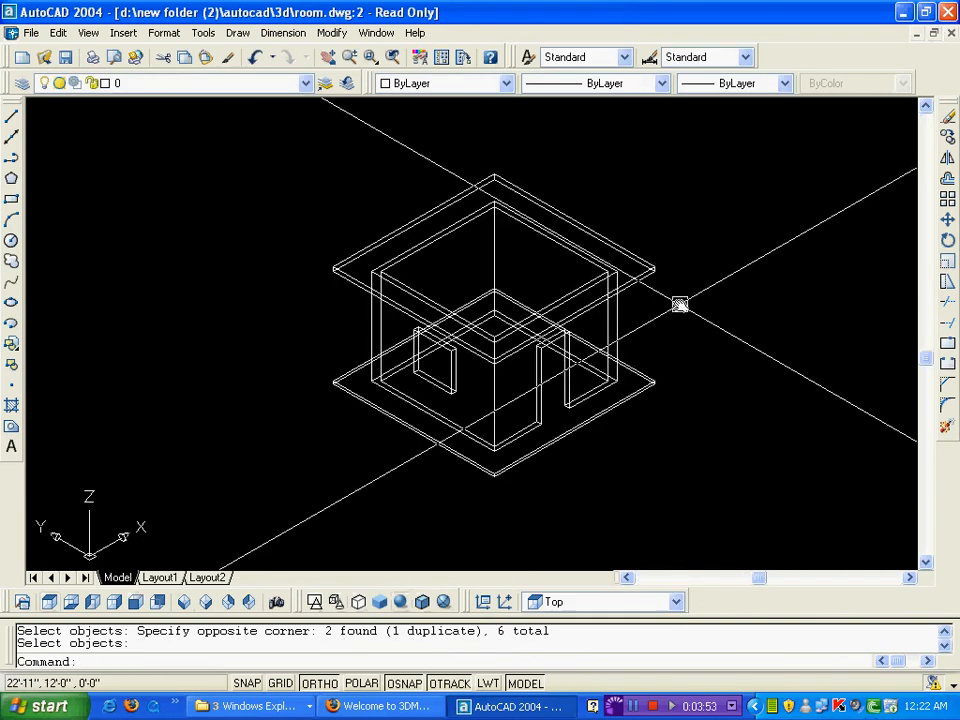
Select the room model by its roof corner to check whether all parts belong to one solid, clearing the selection.
left_click(649, 273)
key("Escape")
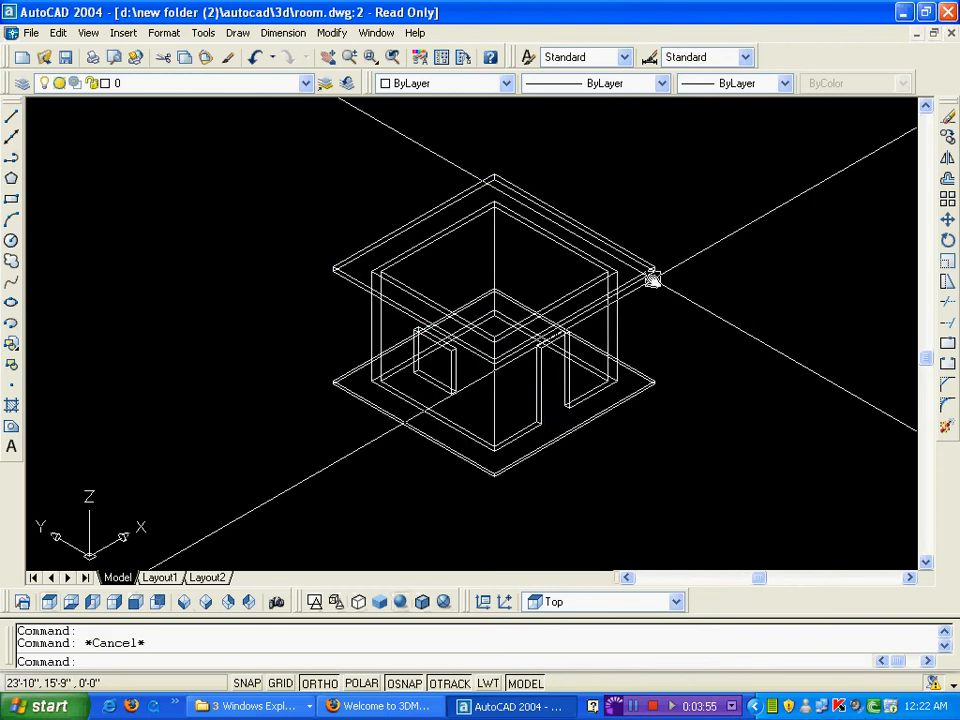
left_click(654, 271)
key("Escape")
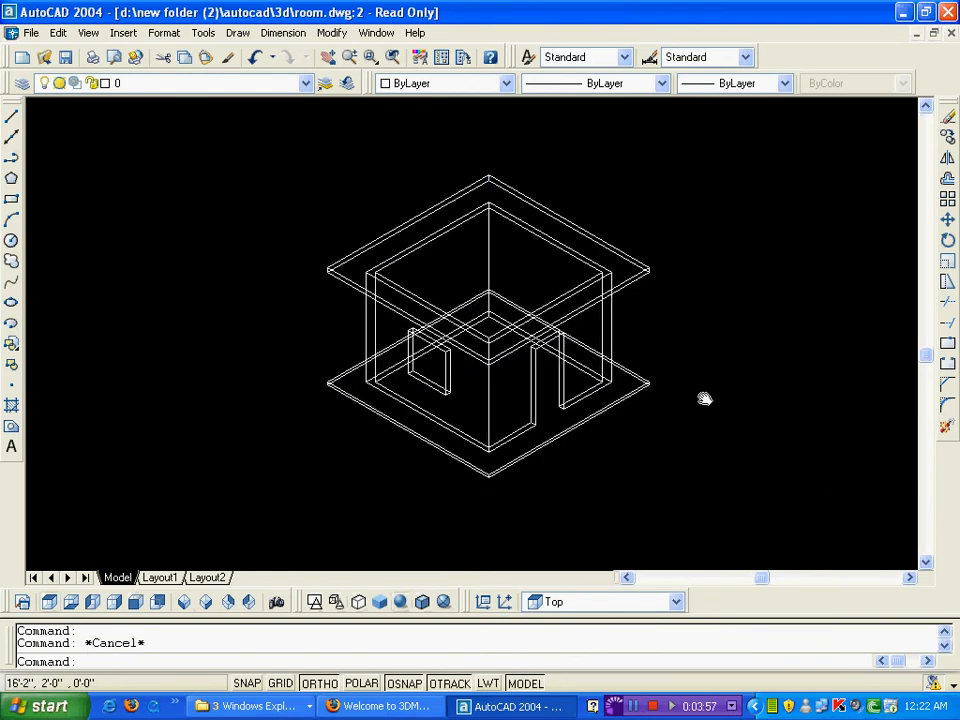
Display the room model with Gouraud shading and examine the wall corners, window and door openings up close.
middle_click_drag(703, 396, 567, 396)
left_click(398, 601)
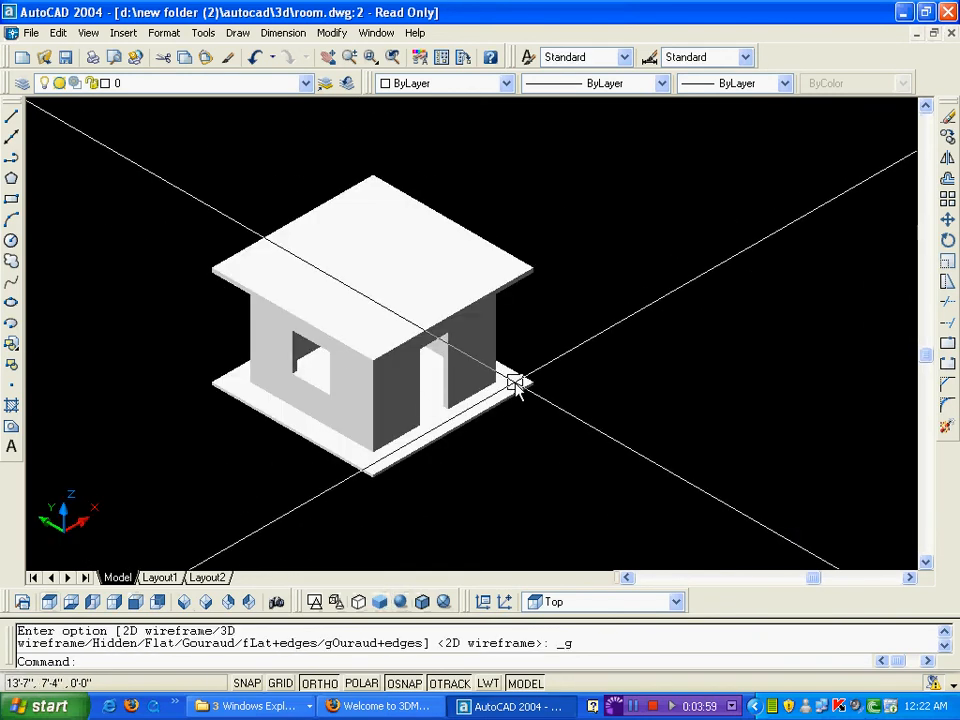
scroll(514, 390, "down", 3)
scroll(336, 368, "up", 8)
scroll(340, 360, "up", 2)
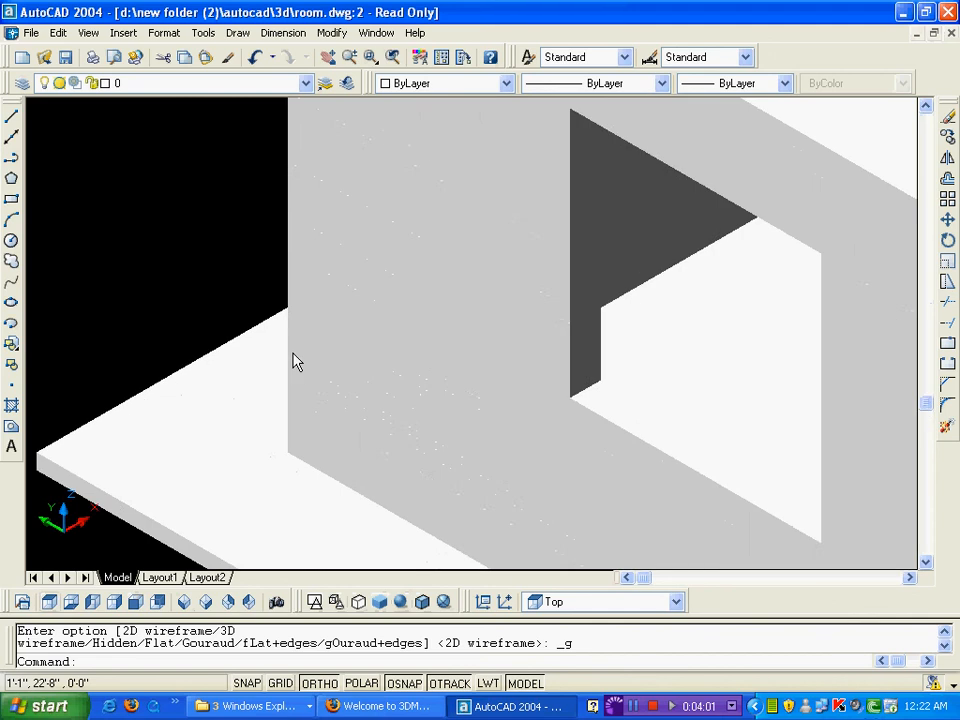
scroll(318, 330, "down", 6)
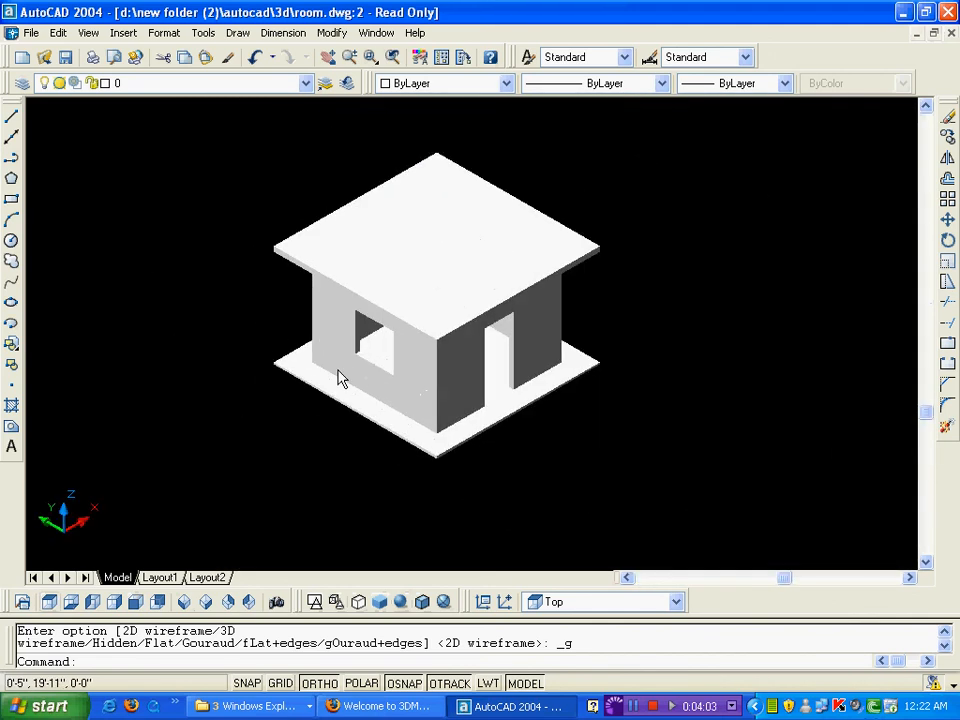
scroll(339, 377, "up", 2)
scroll(430, 435, "up", 3)
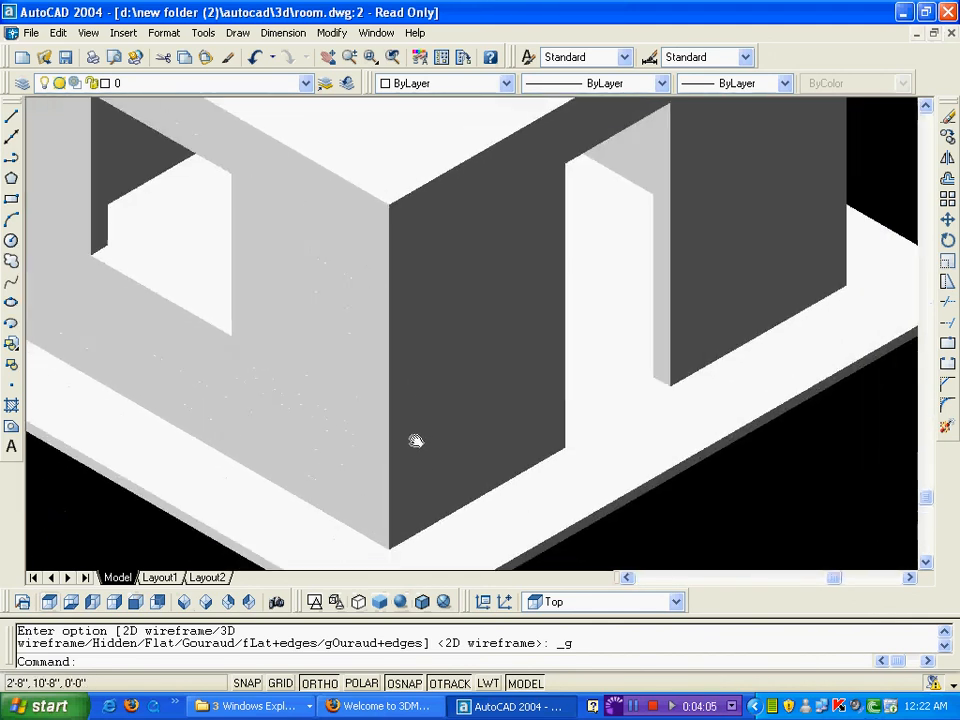
scroll(416, 441, "down", 5)
Move the whole room model freely along the positive X axis, picking it by the floor slab.
type("m")
key("Return")
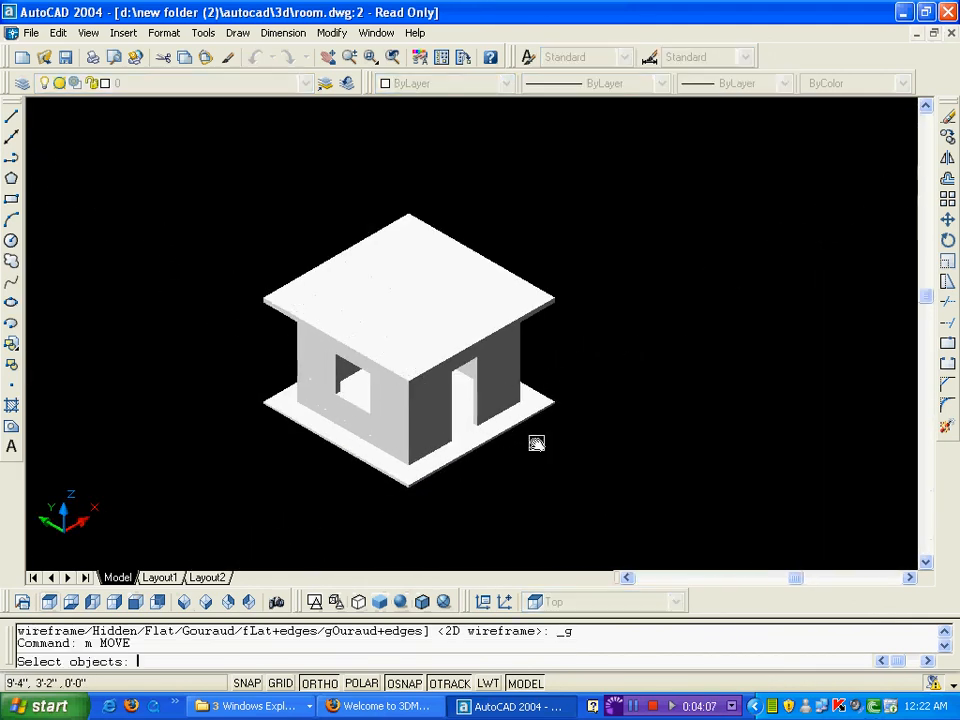
left_click(548, 408)
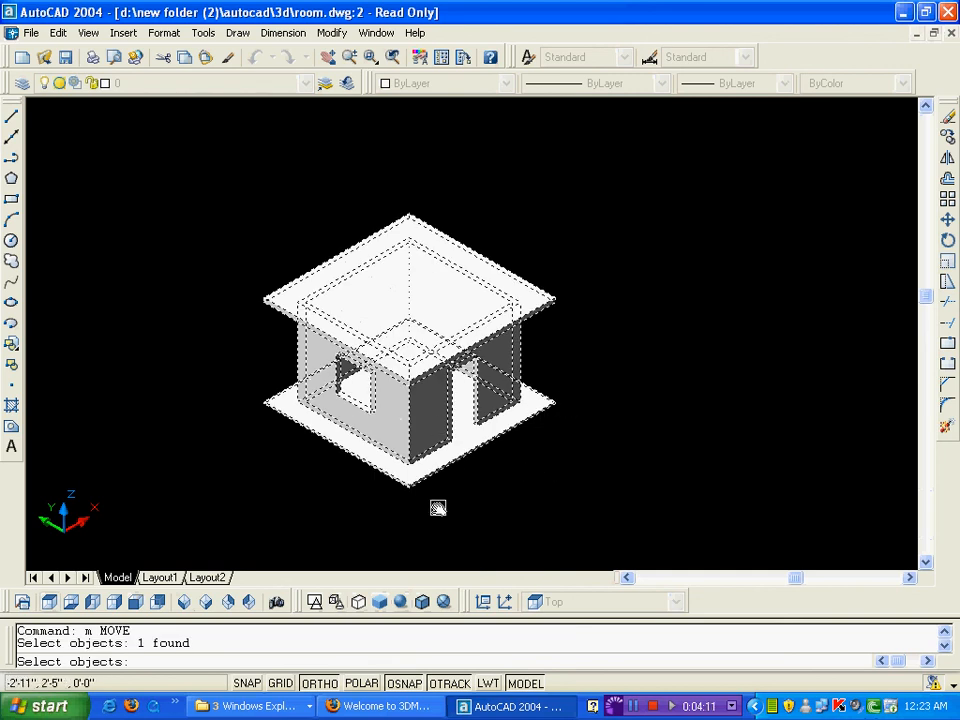
key("Return")
left_click(404, 519)
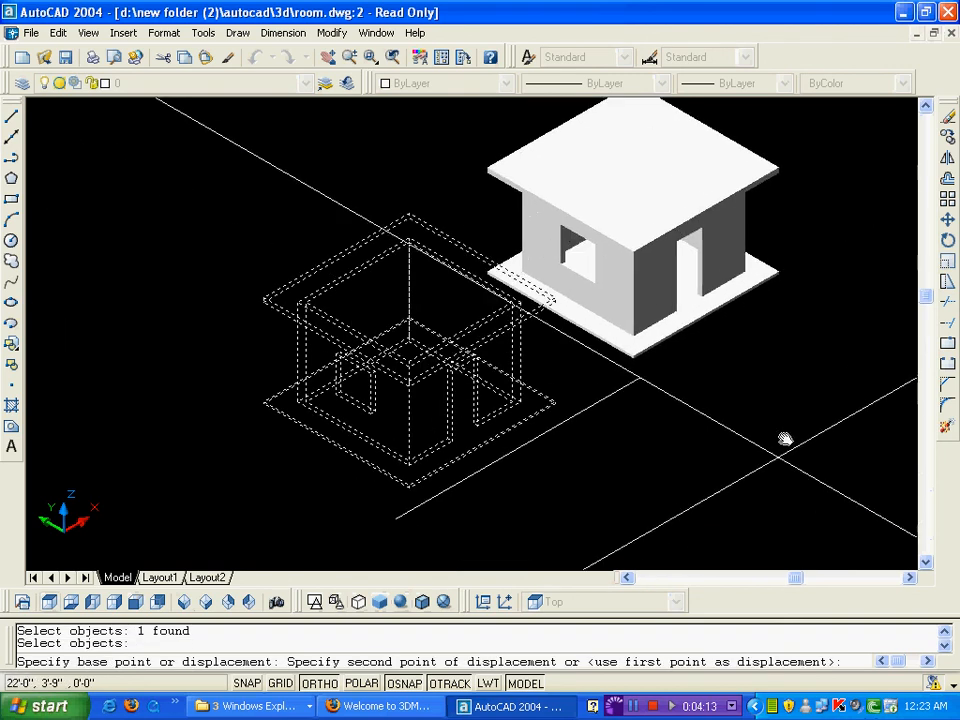
left_click(773, 407)
Move the united room model back along the negative X axis with a second freehand displacement.
middle_click_drag(746, 347, 675, 379)
key("Return")
left_click(675, 342)
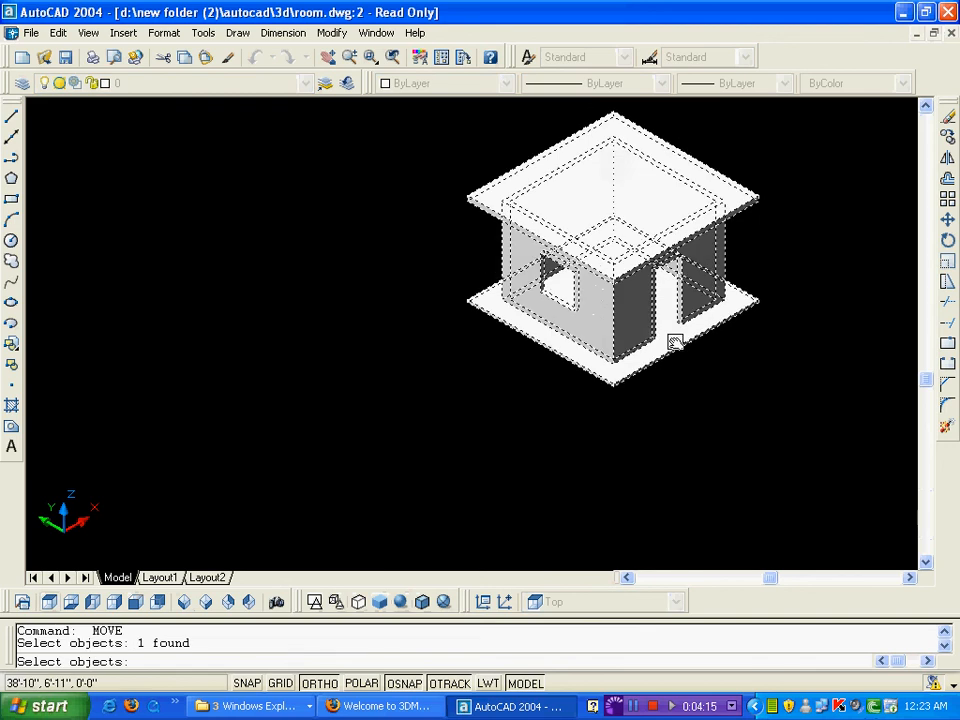
key("Return")
left_click(740, 357)
left_click(512, 386)
key("Escape")
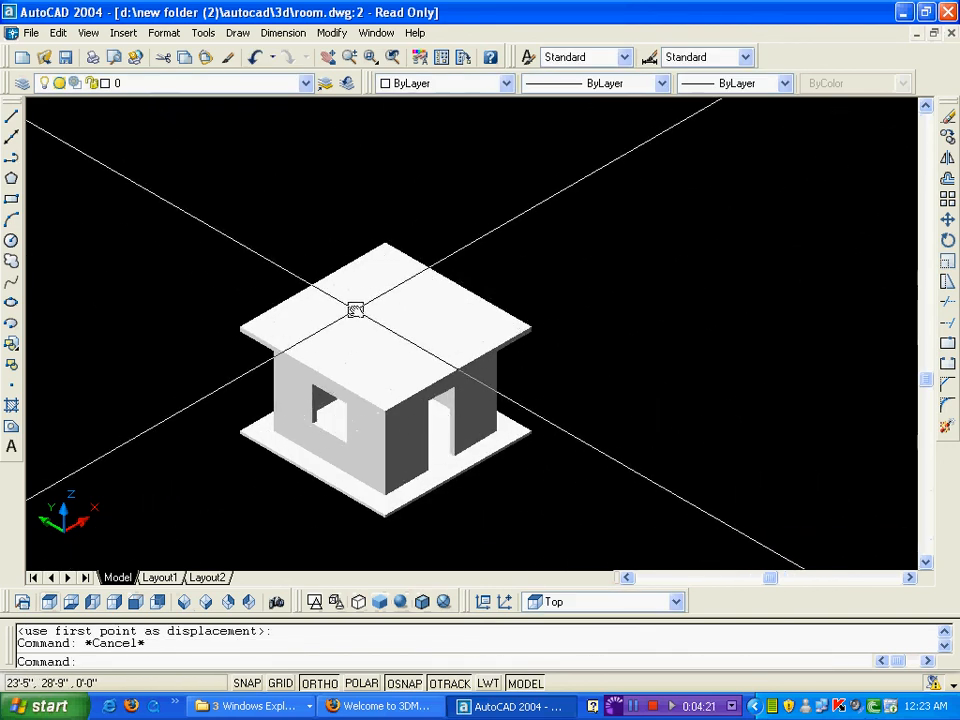
Switch to the Drawing2 drawing and select the cylinder on the box to check whether they are joined.
key("ctrl+Tab")
scroll(355, 310, "down", 3)
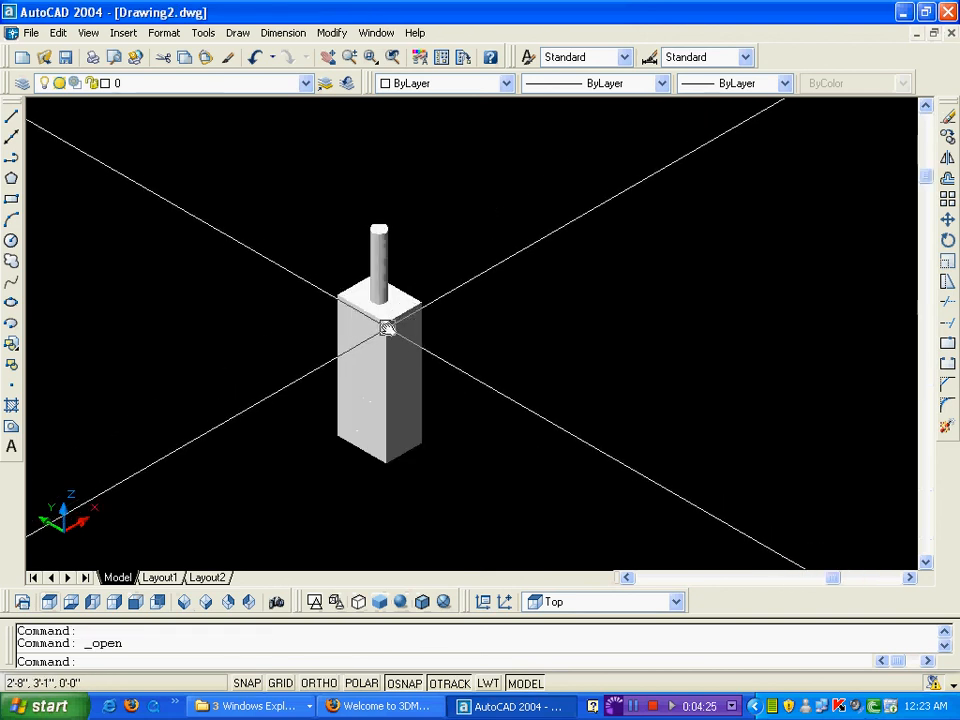
scroll(400, 340, "up", 3)
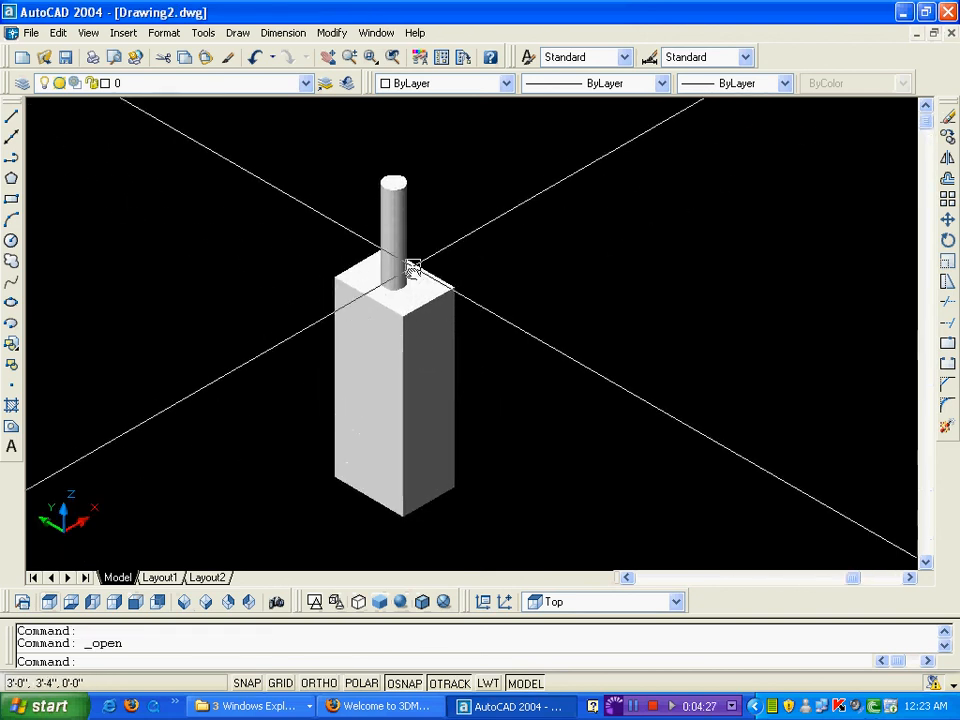
left_click(405, 185)
key("Escape")
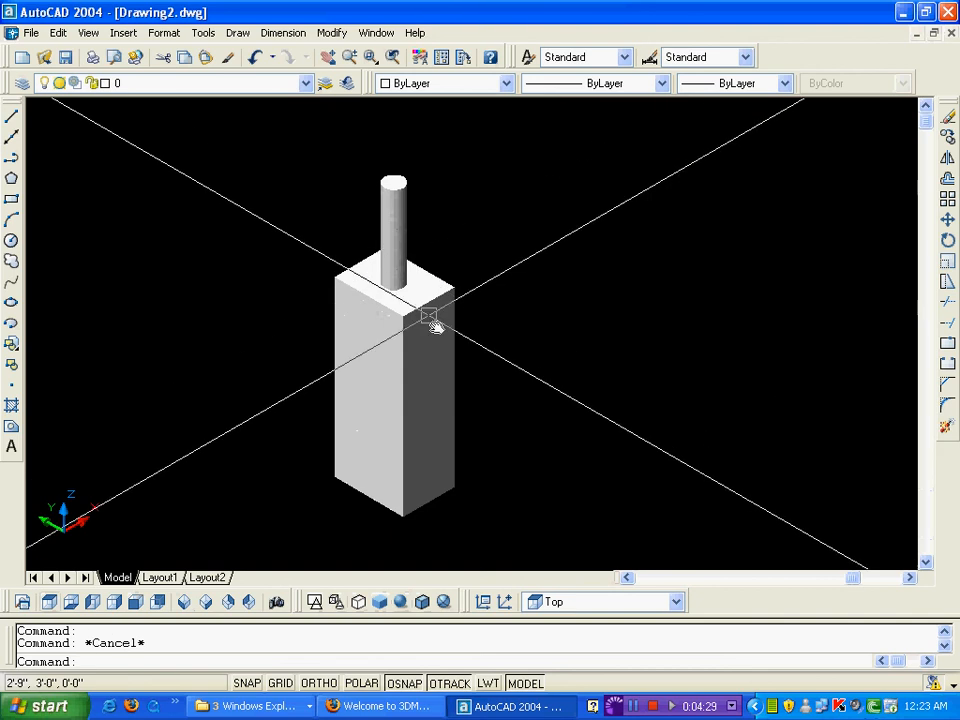
Erase the united box and cylinder from Drawing2.
left_click(508, 399)
left_click(272, 158)
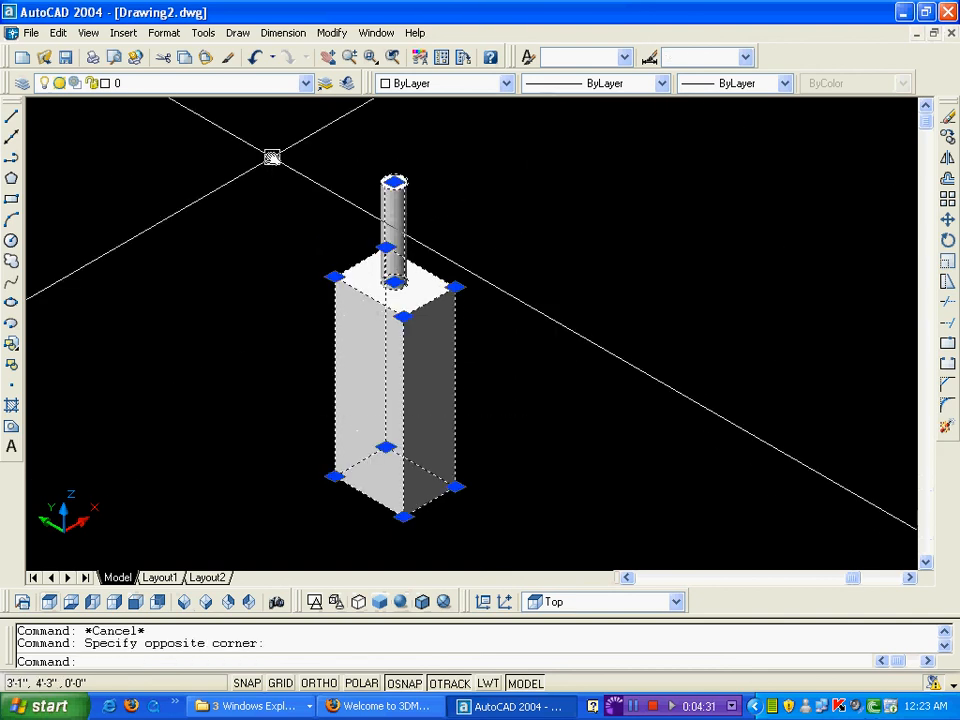
type("e")
key("Return")
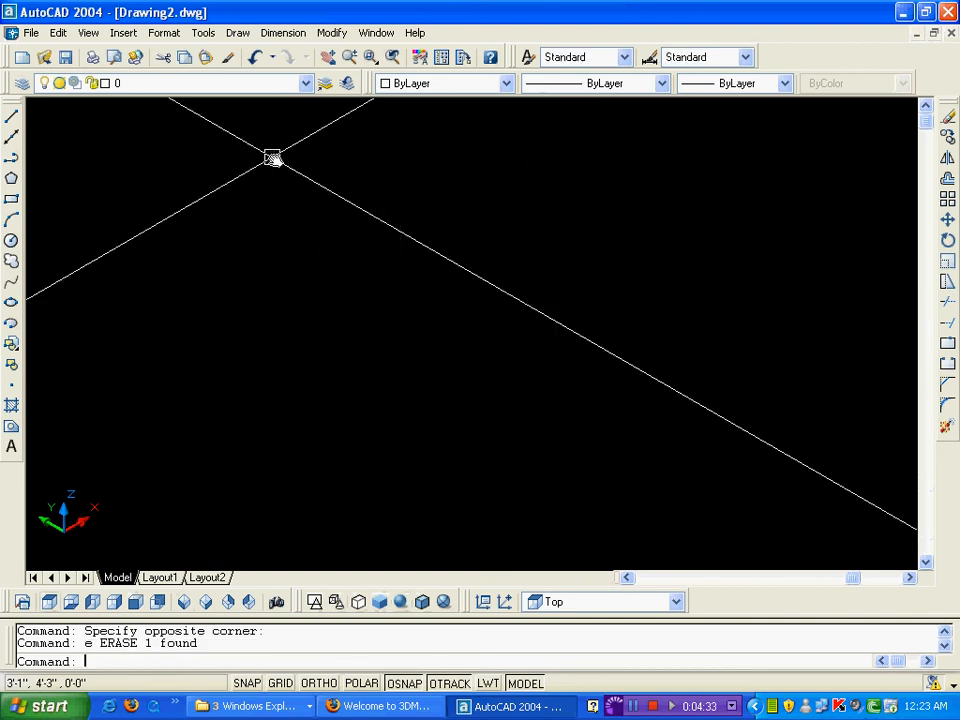